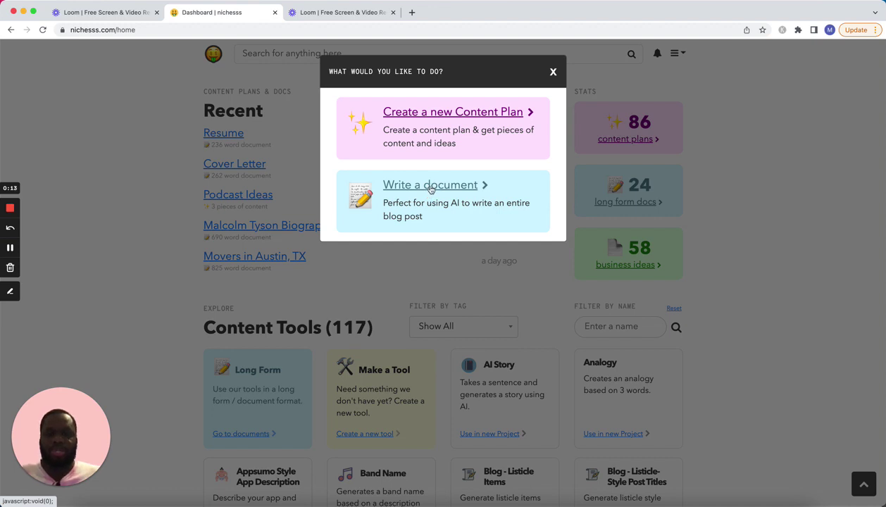
Step: Start a new document named "Divorce Lawyer in Miami, FL" and copy that name
left_click(430, 186)
left_click(427, 129)
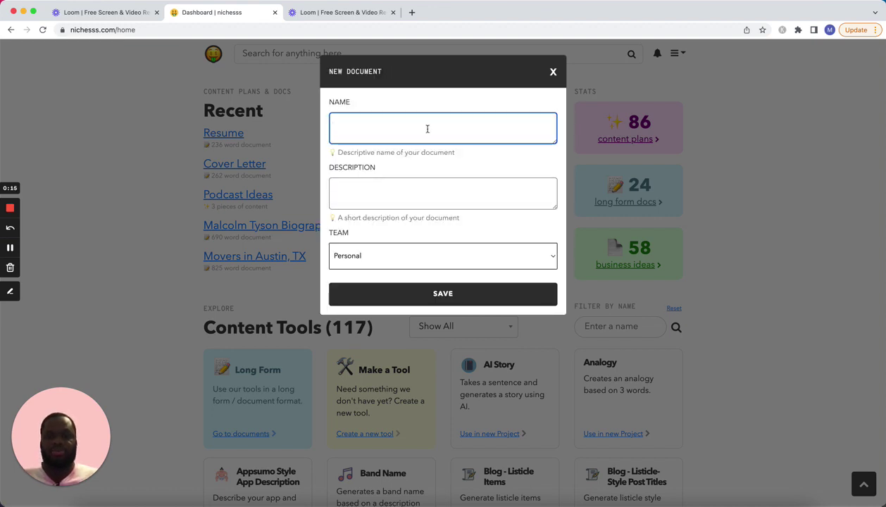
type("Law")
key("BackSpace")
key("BackSpace")
key("BackSpace")
type("Di")
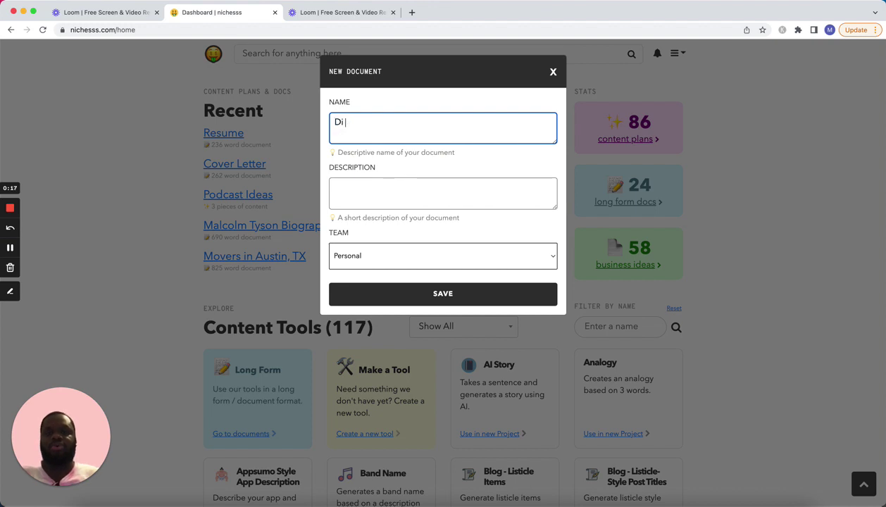
type("vorce Lawye")
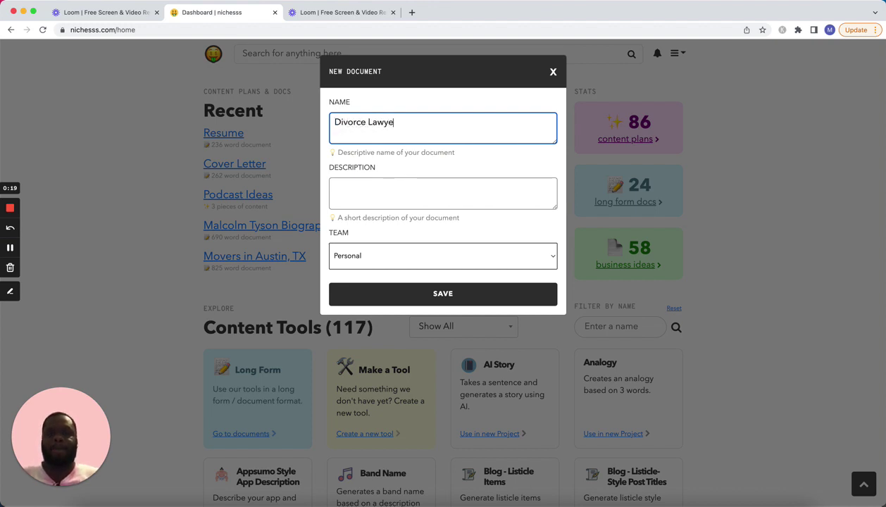
type("r in Miami, FL")
key("ctrl+a")
key("ctrl+c")
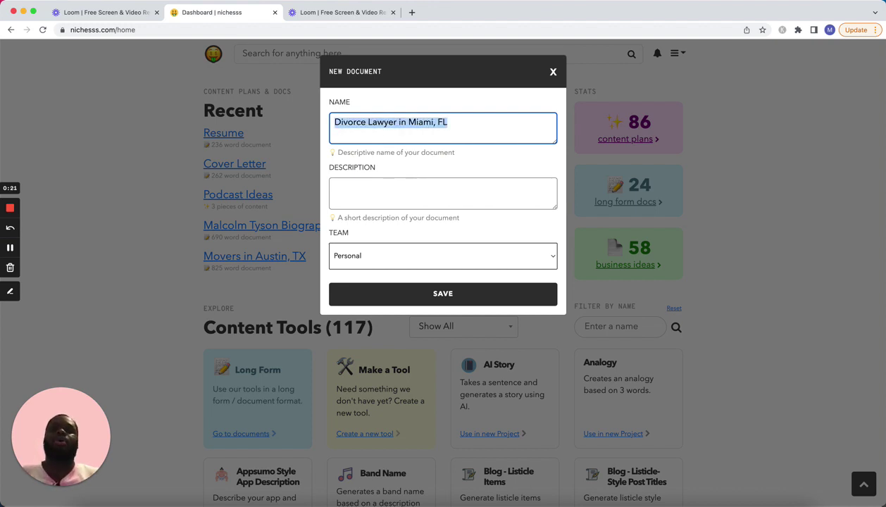
Step: Enter the description "Finding a Divorce Lawyer in Miami, FL" and save the new document
left_click(391, 204)
type("Finding a")
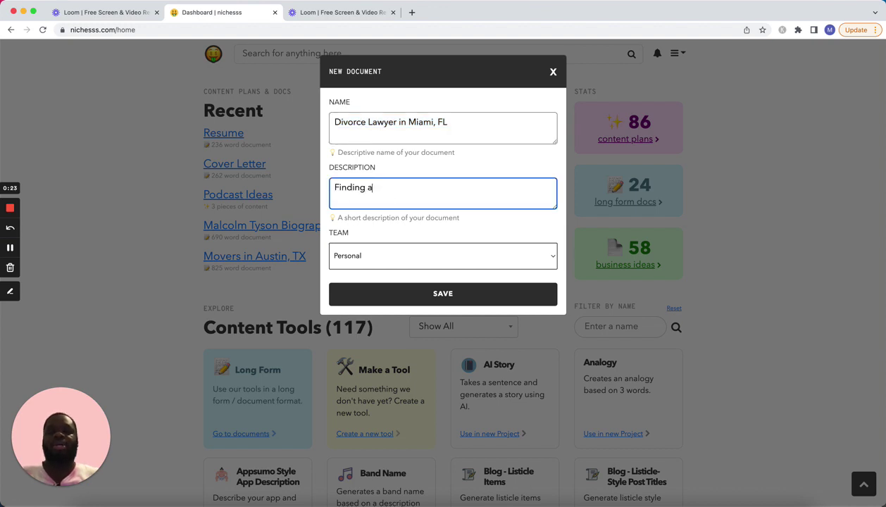
key("ctrl+v")
left_click(403, 294)
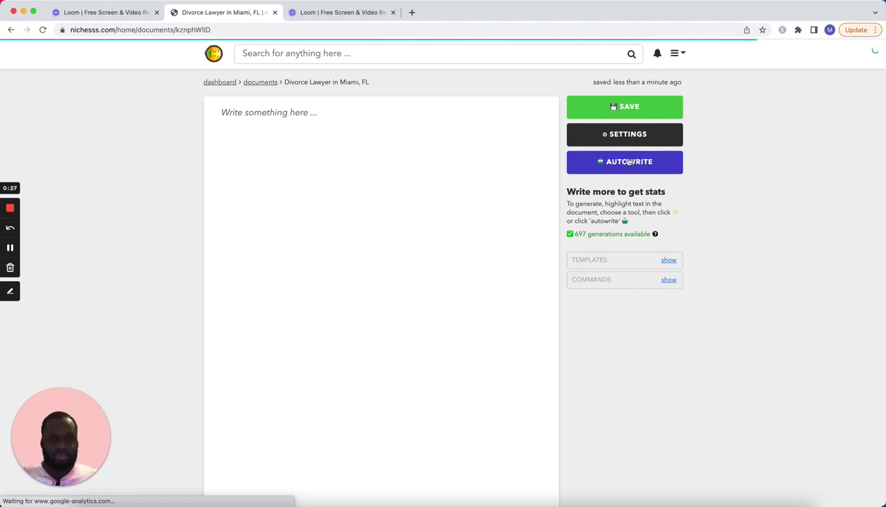
Step: Copy the "Choosing a Blank in City, State" template and paste it into the empty document
left_click(668, 260)
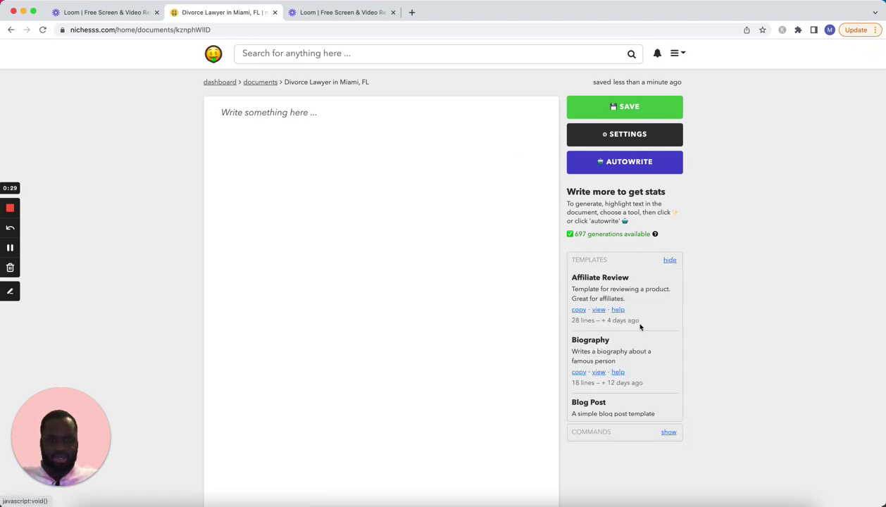
scroll(636, 329, "down", 5)
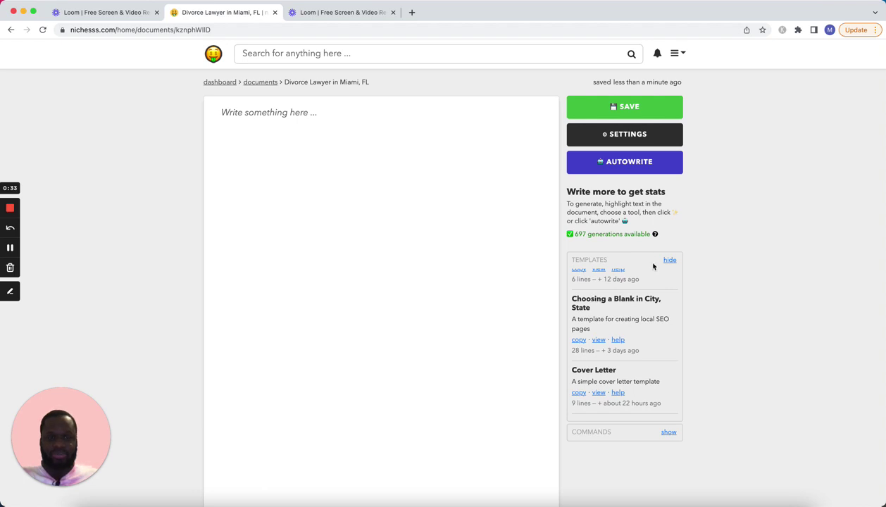
left_click(578, 341)
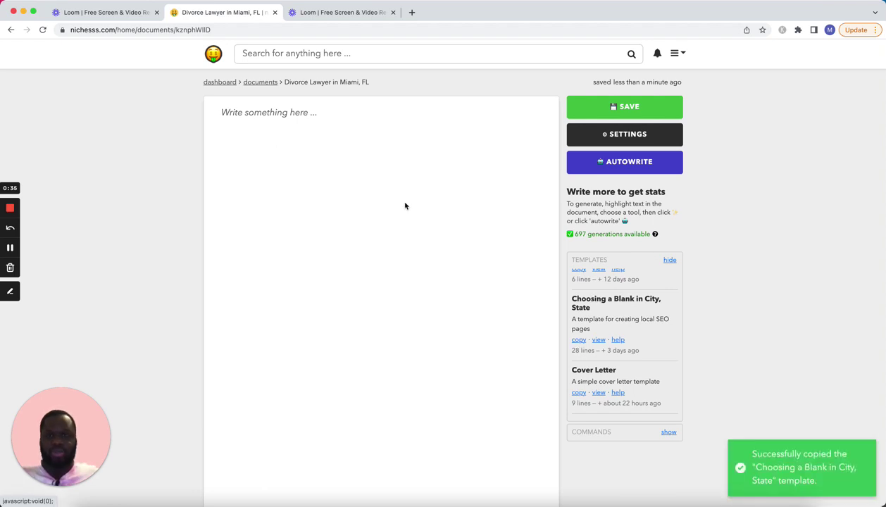
key("super+v")
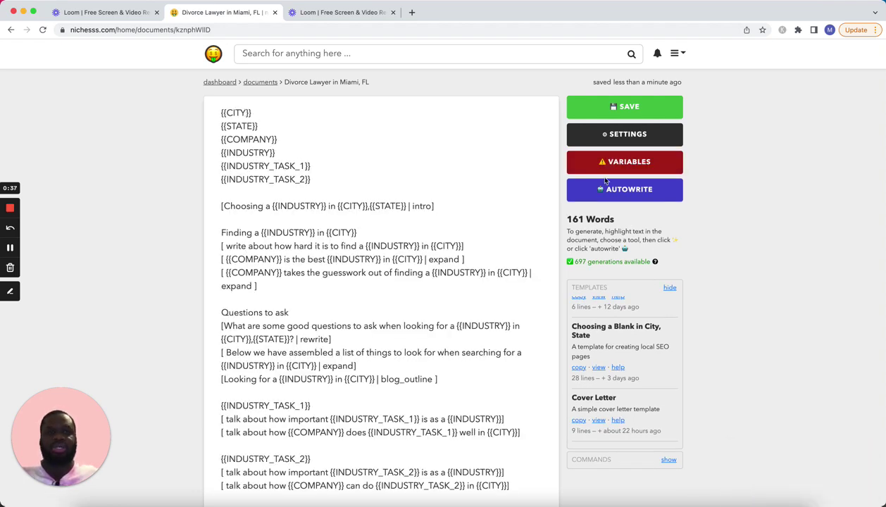
Step: Open the template's variables and set CITY to Miami and STATE to Florida
left_click(621, 163)
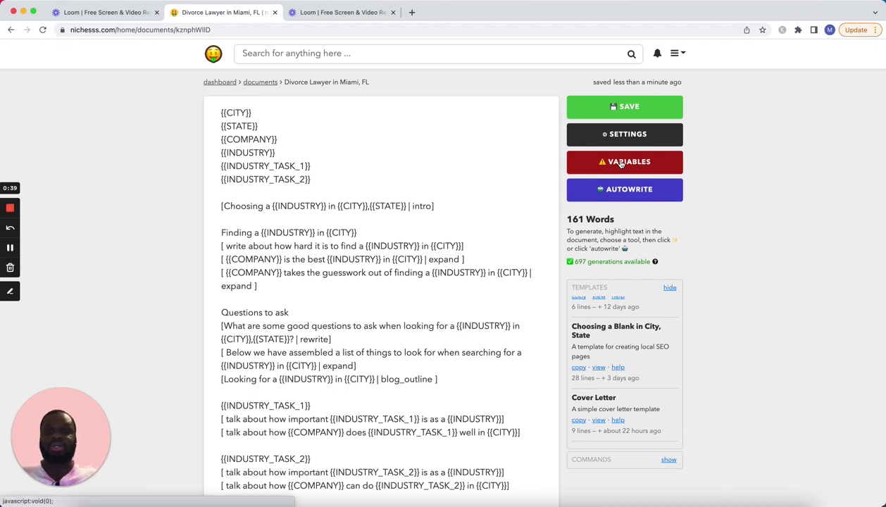
left_click(621, 163)
left_click(387, 184)
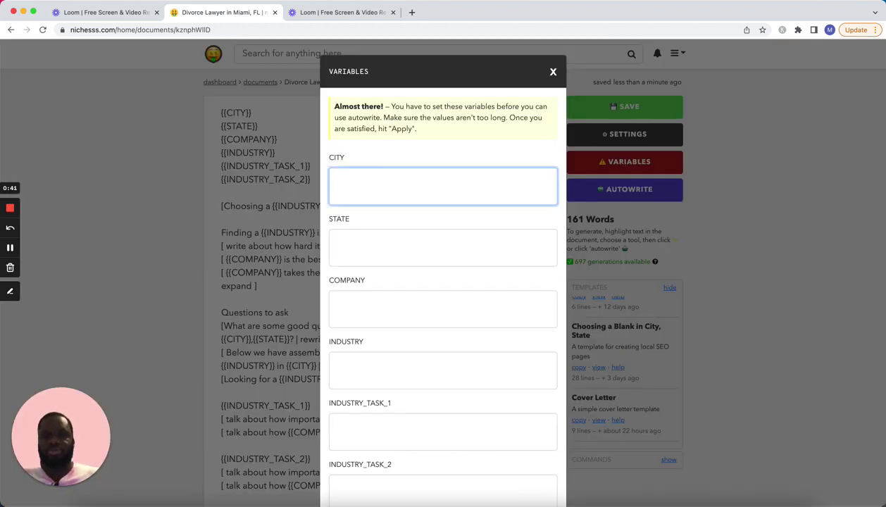
type("Mimimi")
left_click(387, 246)
type("Flor")
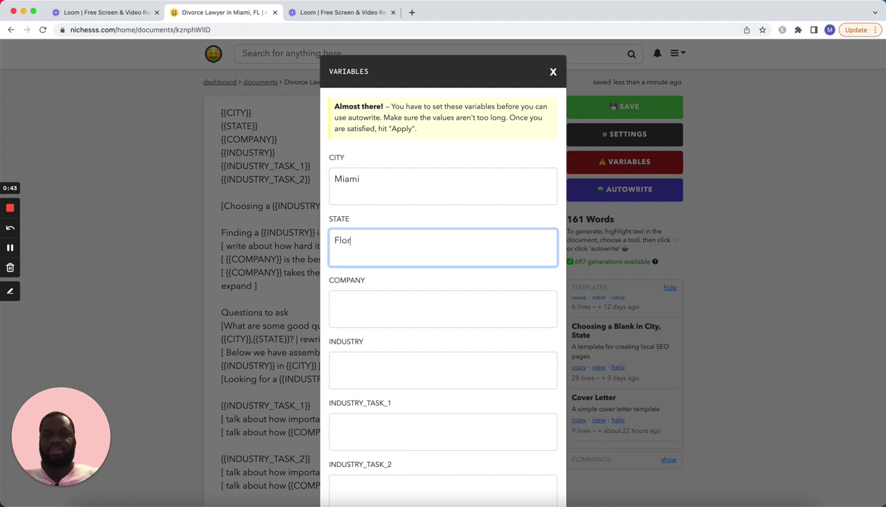
type("ida")
Step: Set the COMPANY variable to "Malcolm's Law Firm" and INDUSTRY to "Divorce Lawyer"
left_click(387, 309)
type("Malcolm")
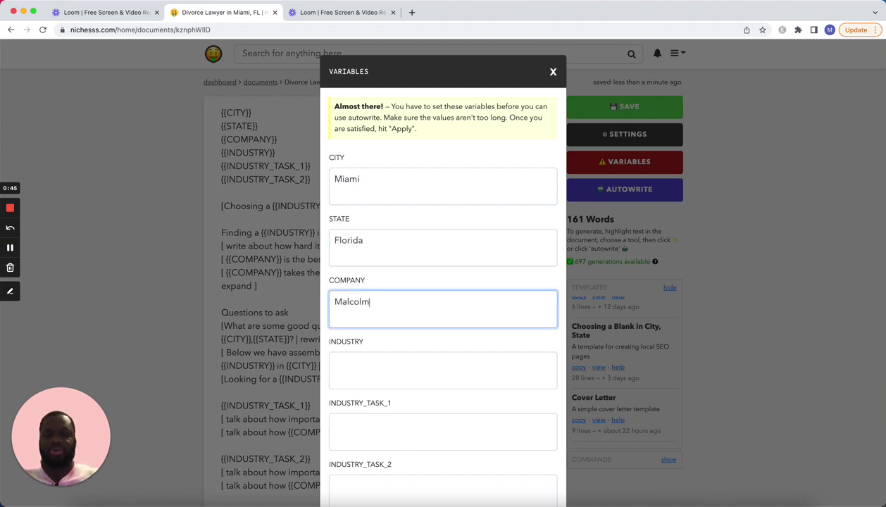
type("'s Lawy")
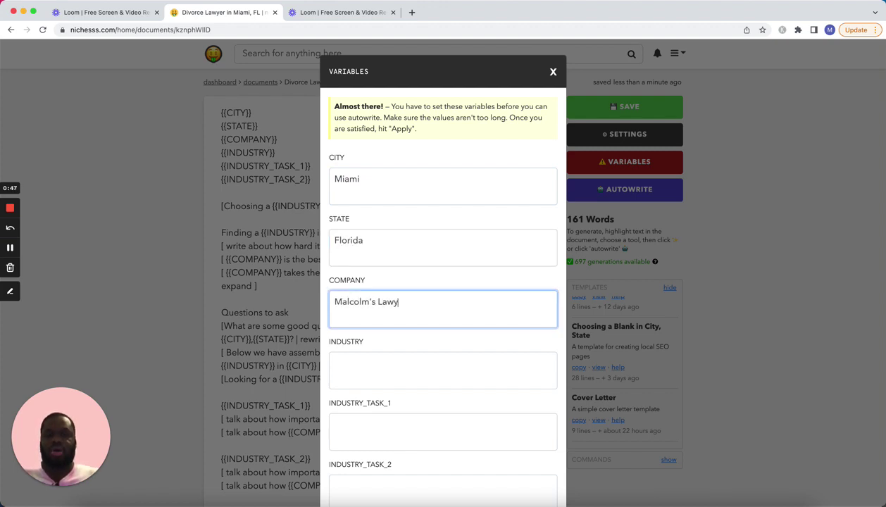
type("Firm")
left_click(335, 364)
type("Divo")
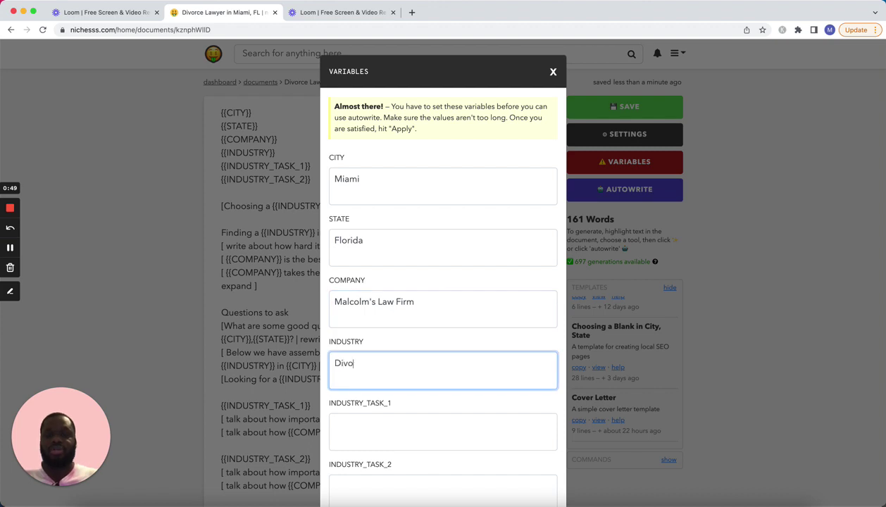
type("rce Lawyer")
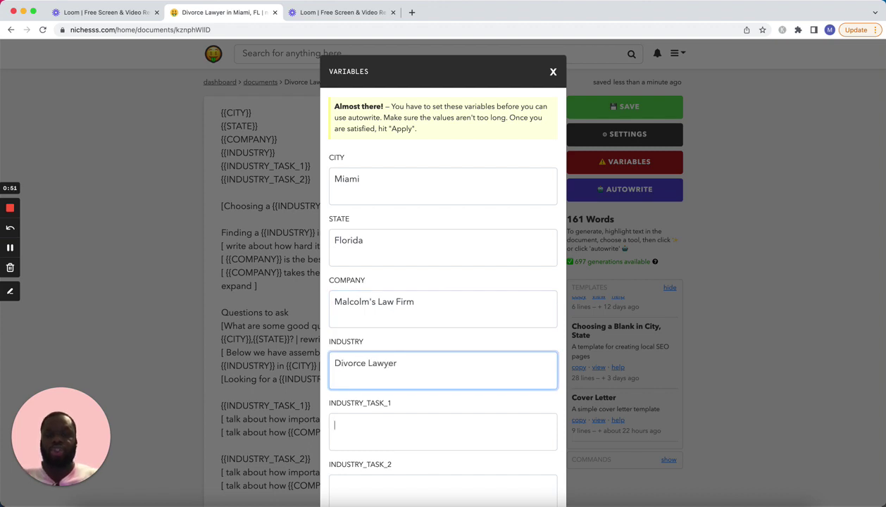
Step: Set the INDUSTRY_TASK_1 variable to "Child Custody"
key("Tab")
scroll(420, 135, "down", 2)
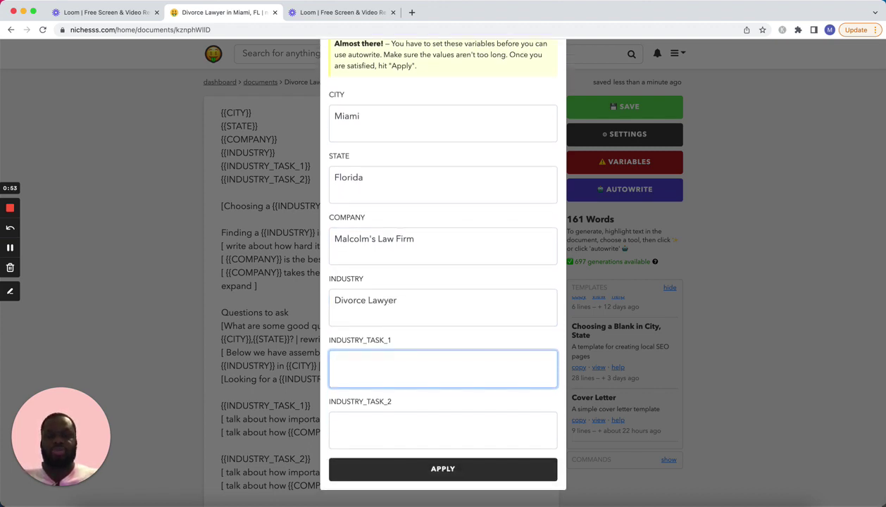
type("Child Support")
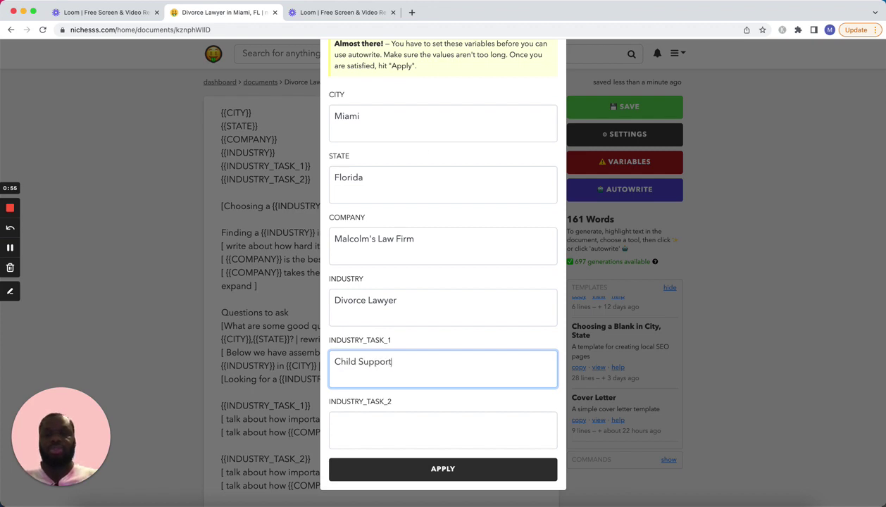
double_click(379, 362)
type("Child C")
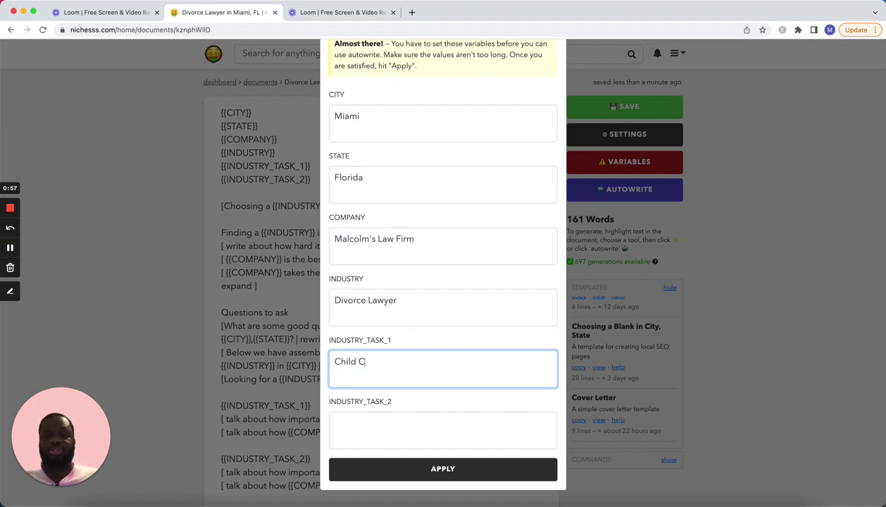
type("ustody")
key("Tab")
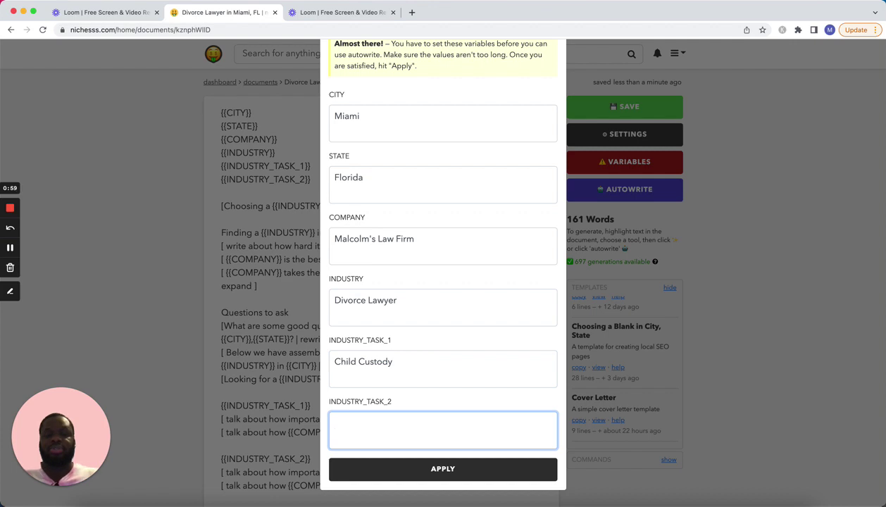
Step: Set INDUSTRY_TASK_2 to "Alimony and Spousal Support" and apply the variables to the document
type("Alimony")
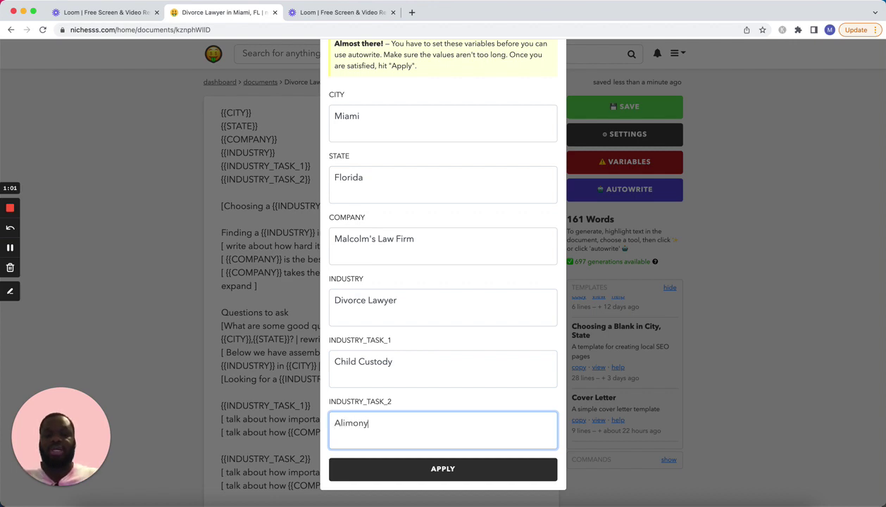
type(" ad")
key("BackSpace")
type("nd ")
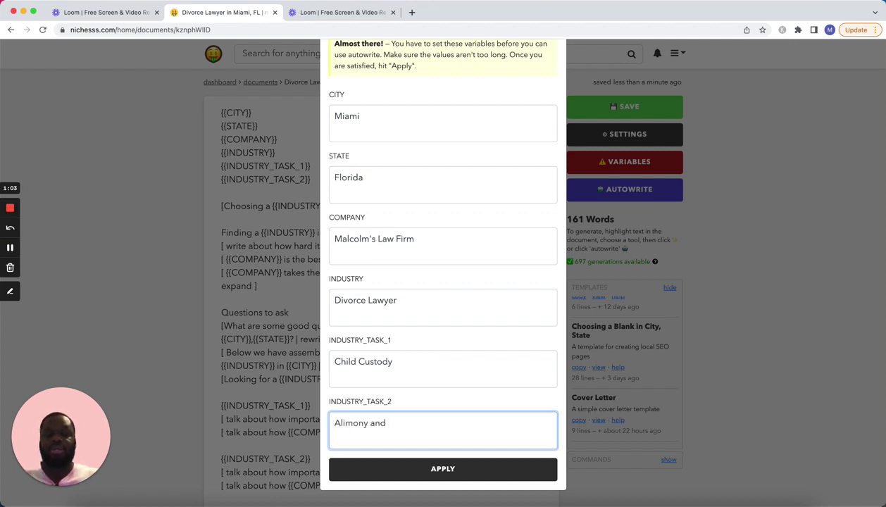
type("Sp")
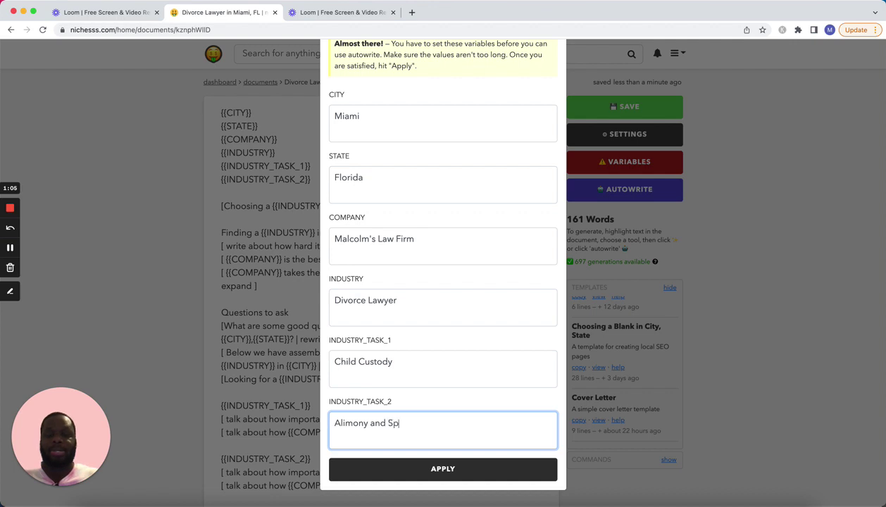
type("ousal Support")
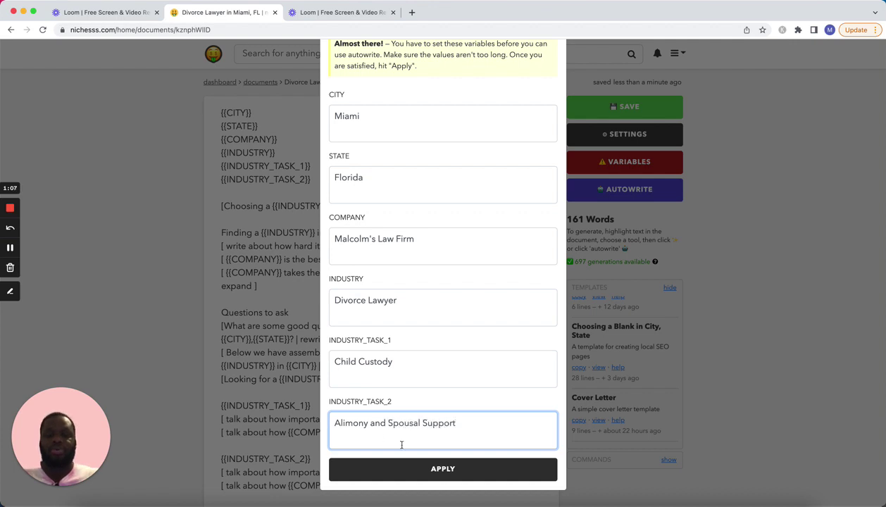
left_click(415, 467)
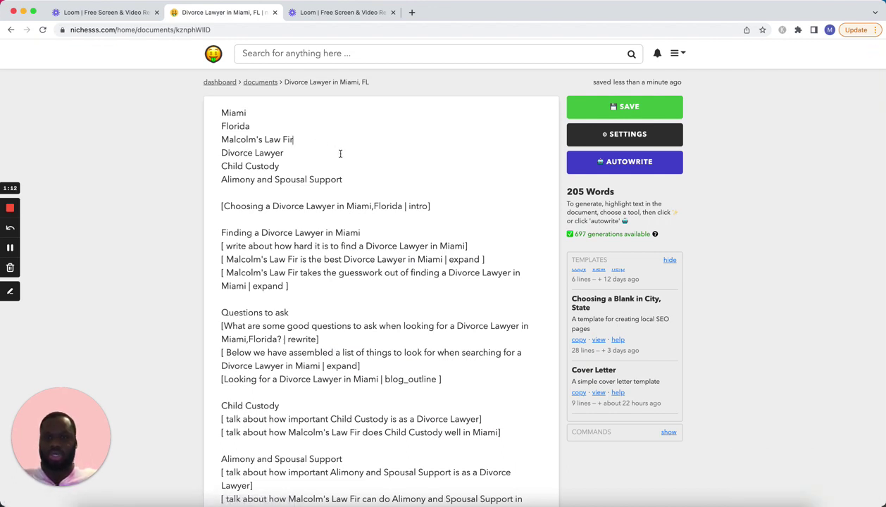
Step: Undo the variable replacement, correct COMPANY to "Malcolm's Law Firm", and apply the variables again
key("super+z")
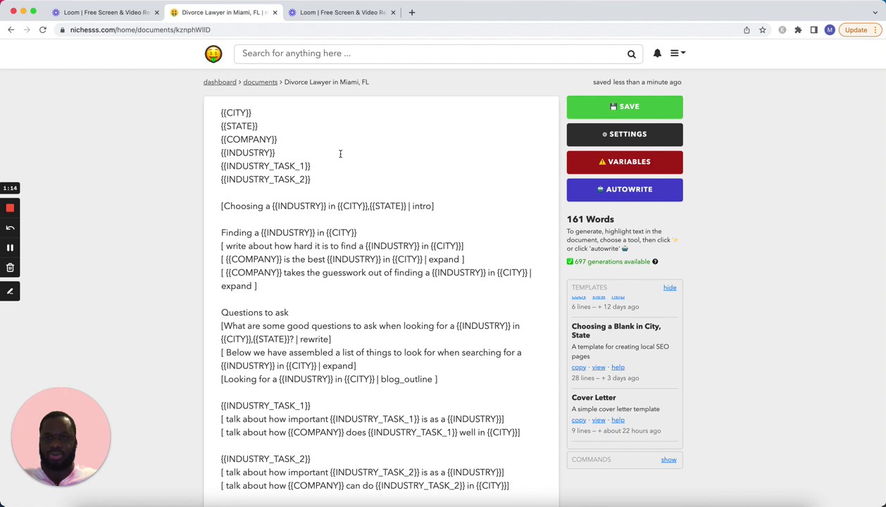
left_click(600, 158)
left_click(417, 309)
type("m's Law Firm")
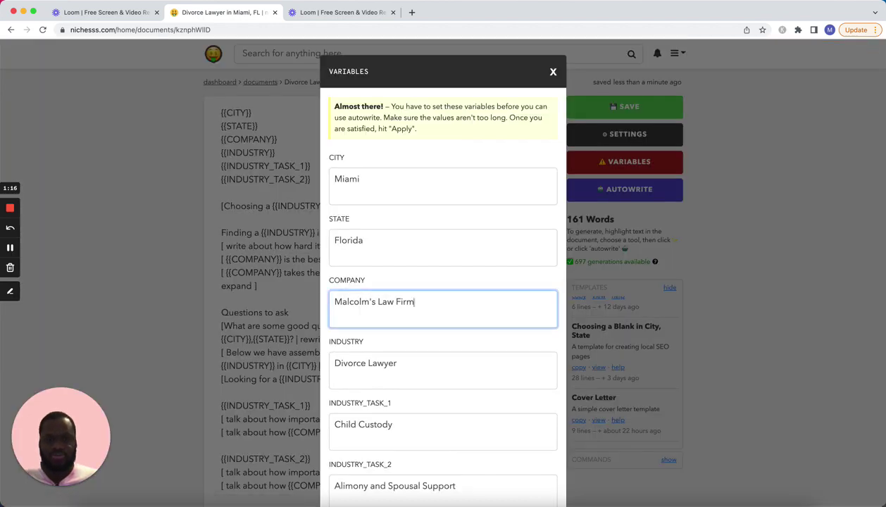
scroll(406, 350, "down", 2)
left_click(419, 459)
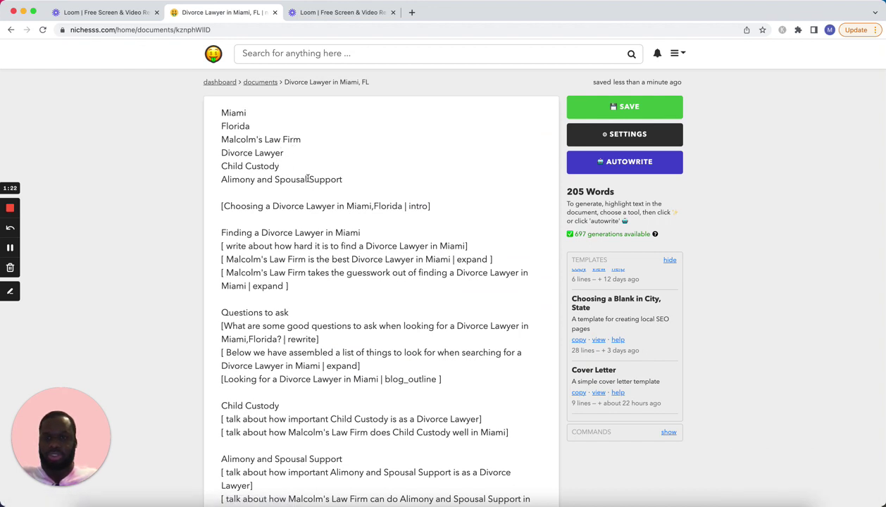
Step: Review the filled-in template, run Autowrite on its bracketed prompts, and read through the generated text
scroll(245, 259, "down", 1)
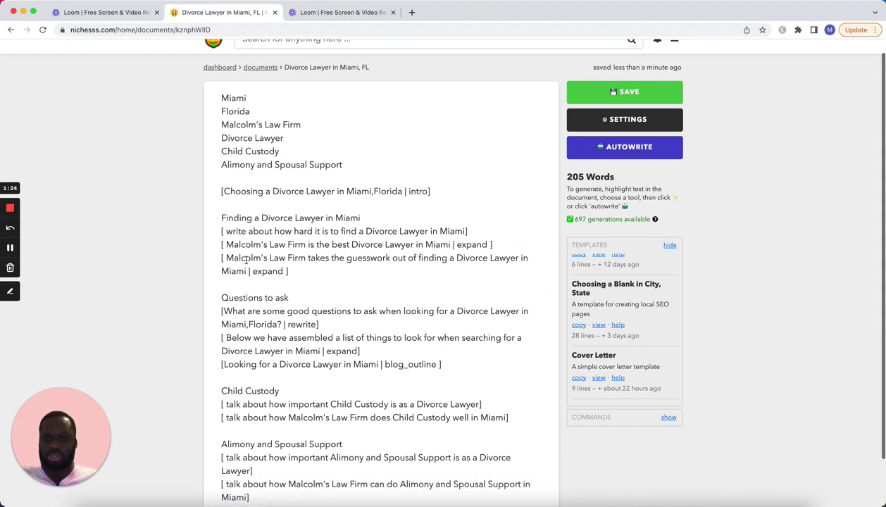
scroll(347, 350, "down", 3)
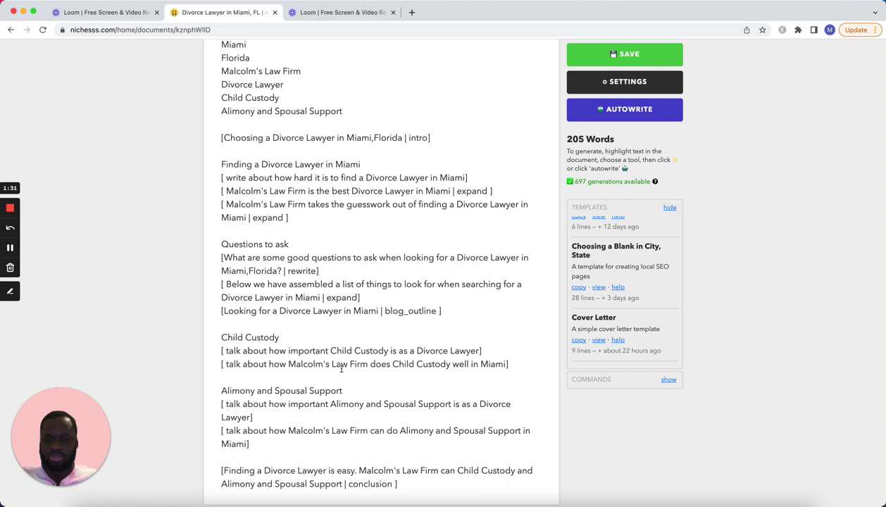
scroll(342, 368, "up", 4)
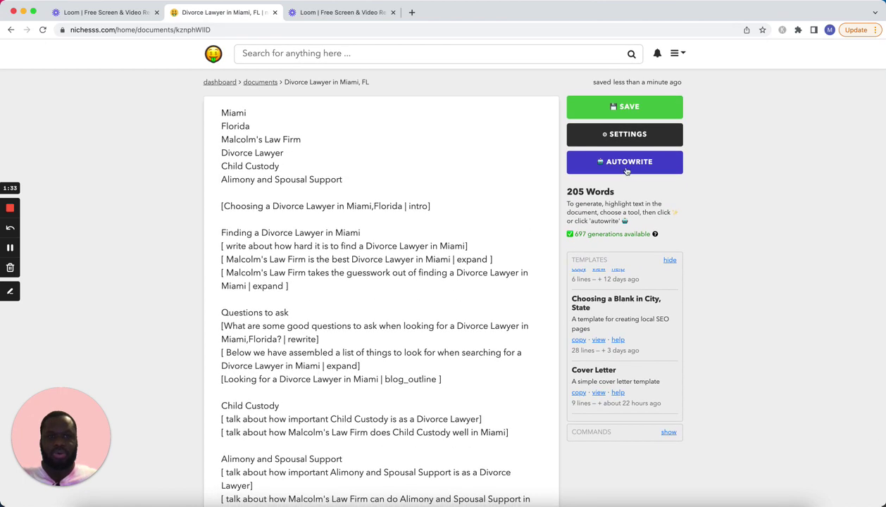
left_click(624, 162)
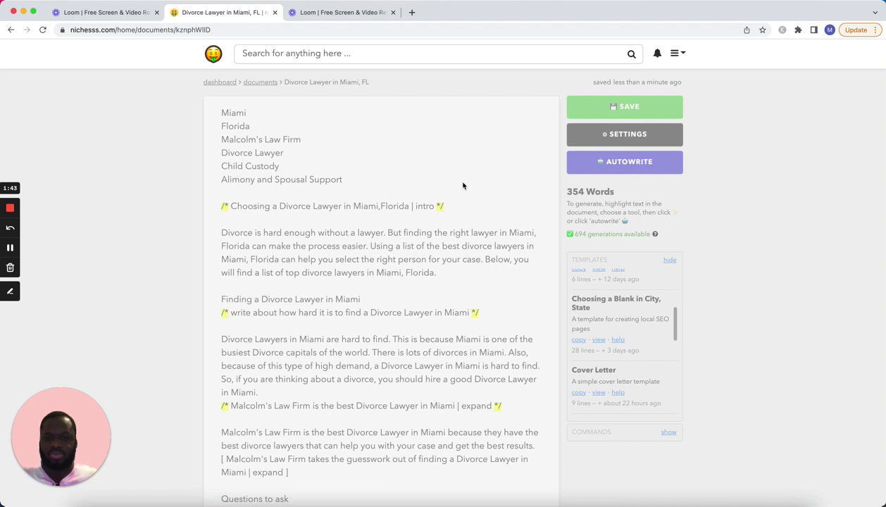
scroll(463, 185, "down", 1)
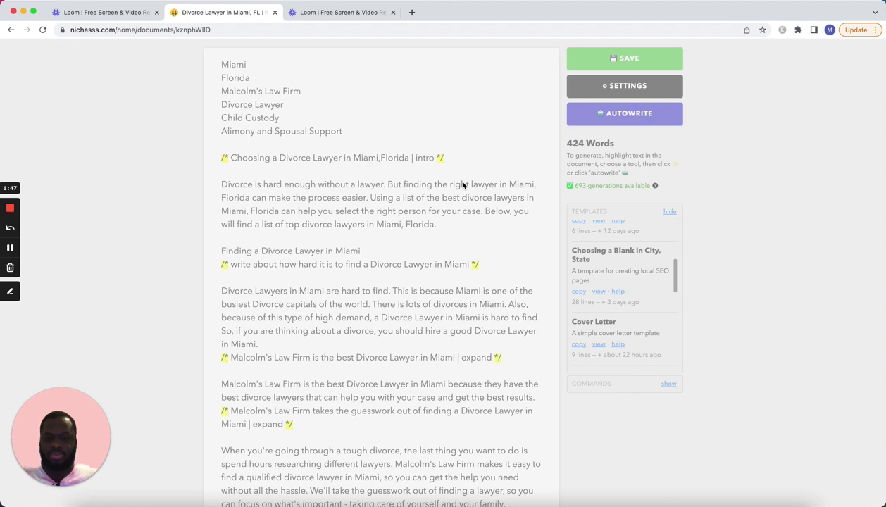
scroll(463, 186, "down", 2)
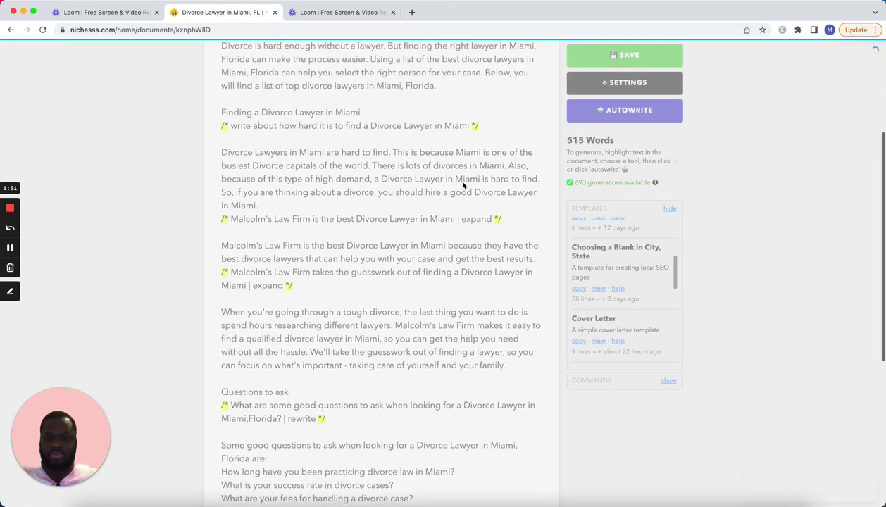
Step: Review the generated article, delete its conclusion paragraph, and regenerate it by restoring the conclusion prompt's square brackets and running Autowrite
scroll(463, 185, "down", 10)
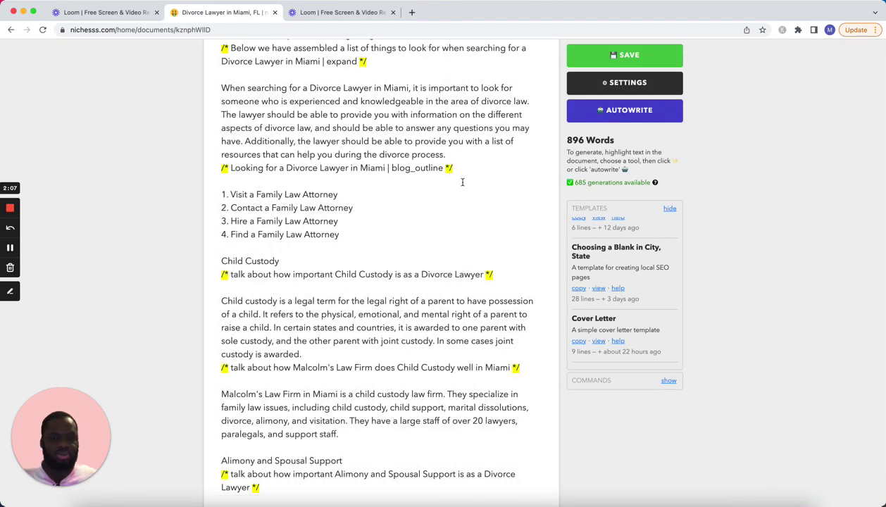
scroll(462, 183, "down", 5)
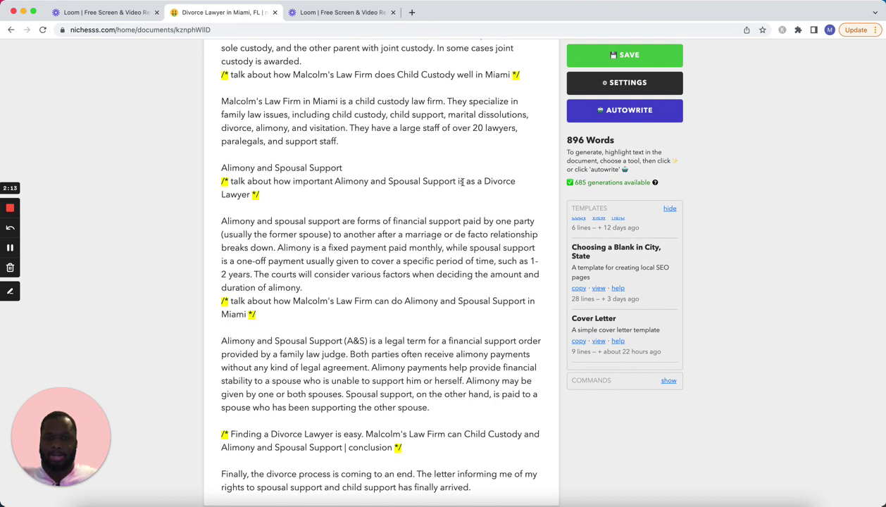
scroll(462, 182, "up", 10)
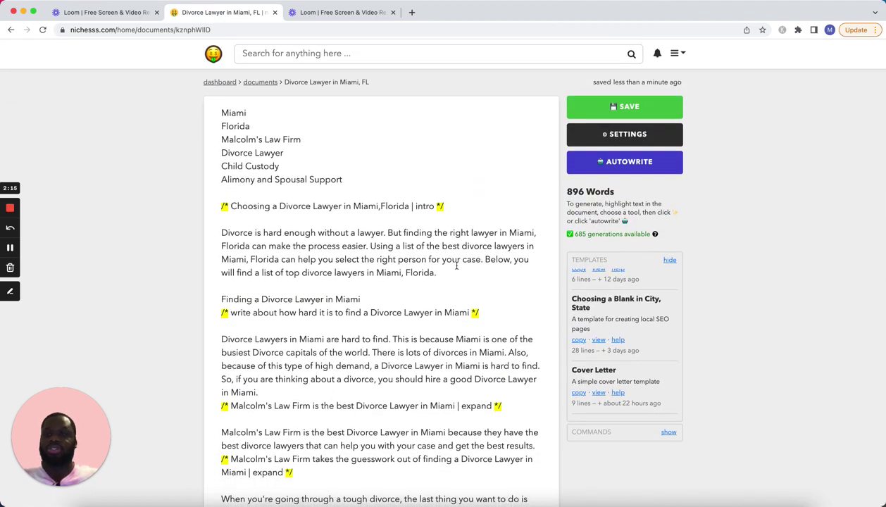
scroll(457, 264, "down", 10)
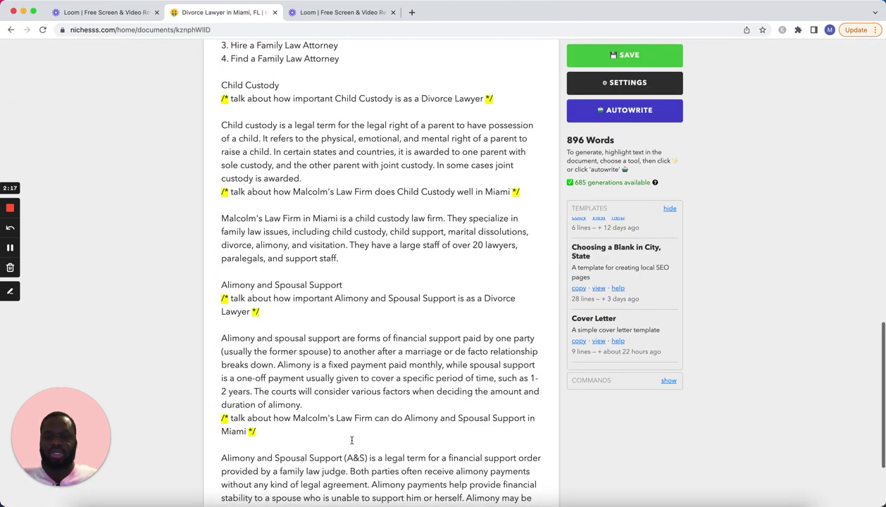
scroll(352, 440, "down", 4)
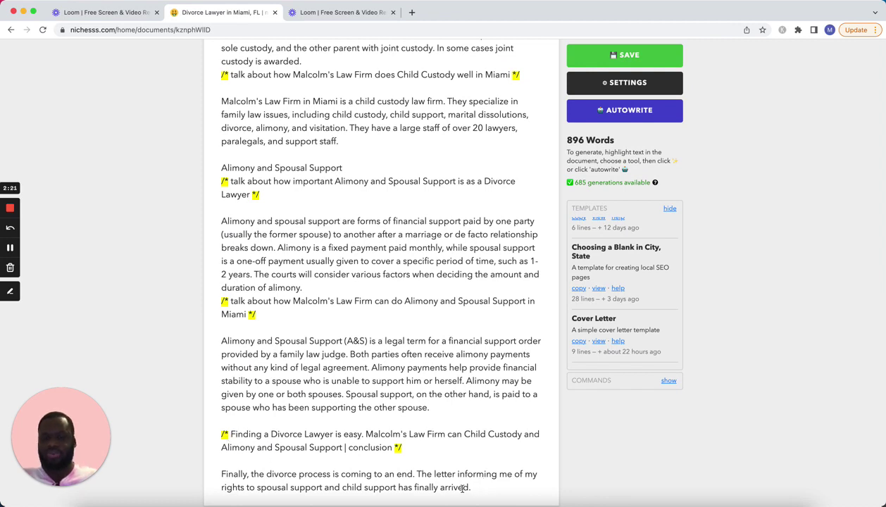
left_click_drag(468, 481, 165, 481)
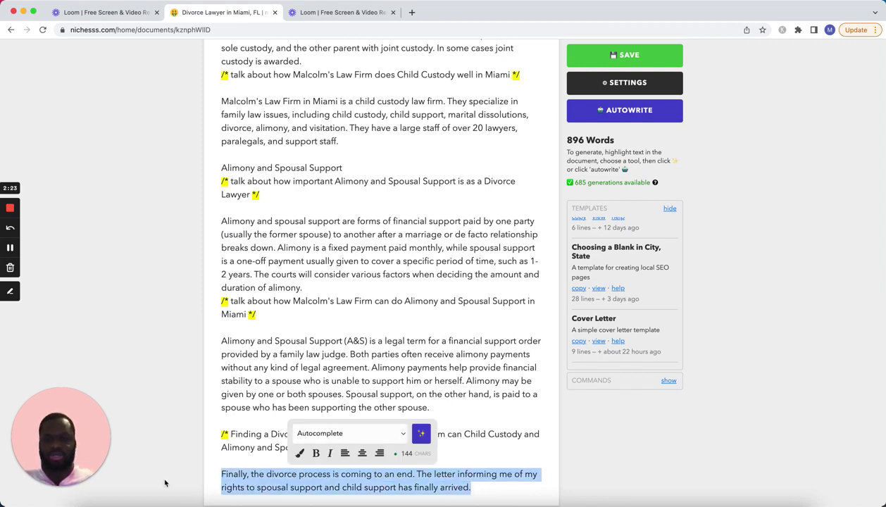
key("BackSpace")
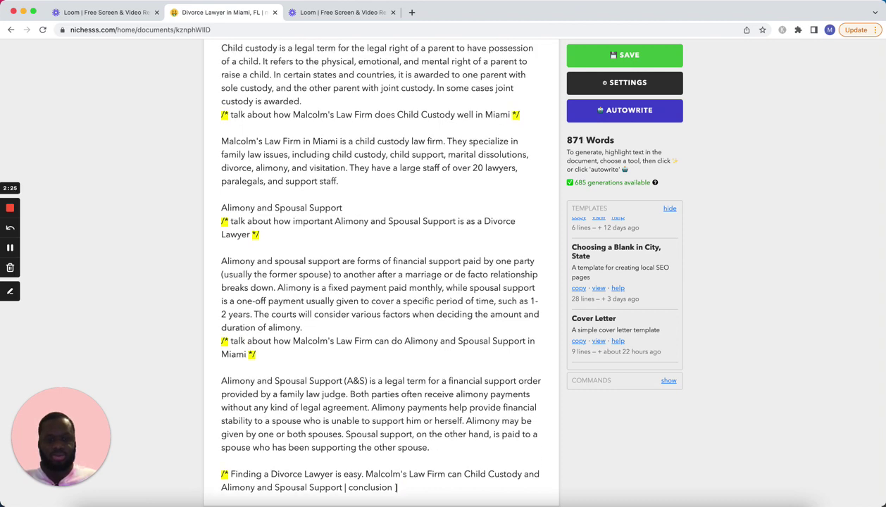
double_click(227, 472)
type("[")
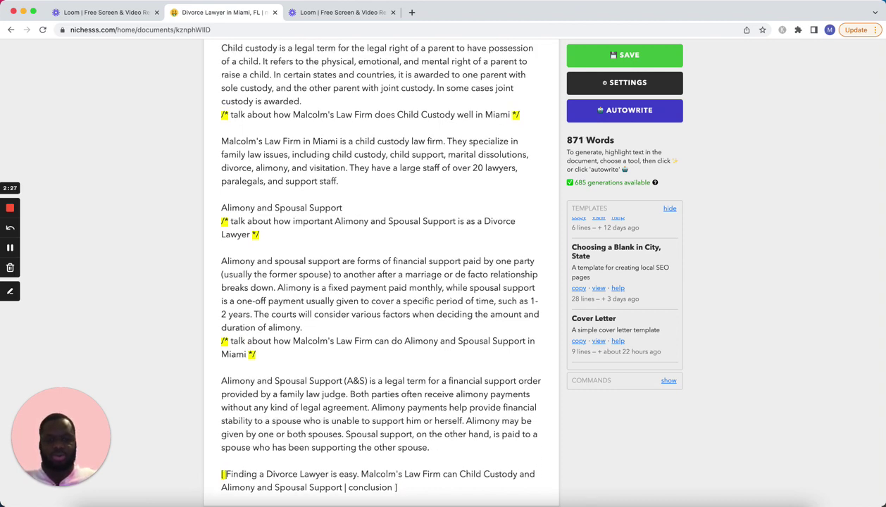
left_click(591, 118)
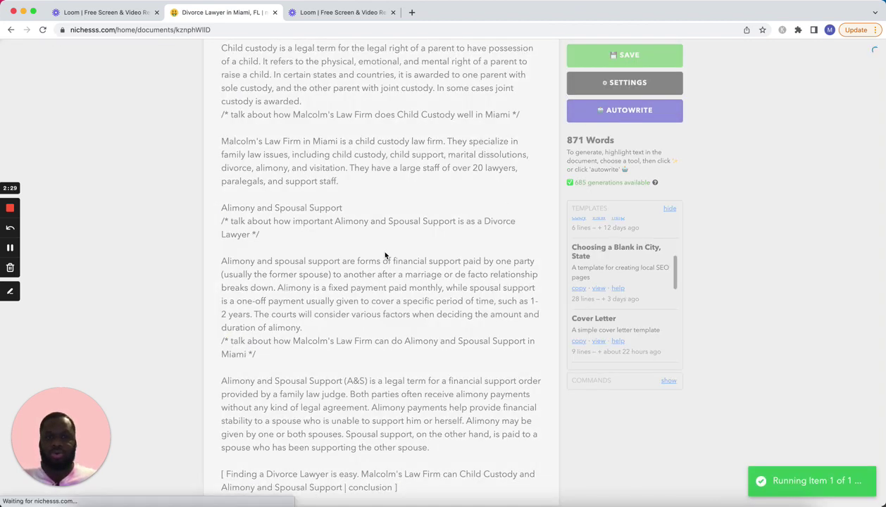
Step: In the first sentence of the new conclusion, replace "Attorney" with "Law Firm" and "his" with "our"
scroll(394, 352, "down", 2)
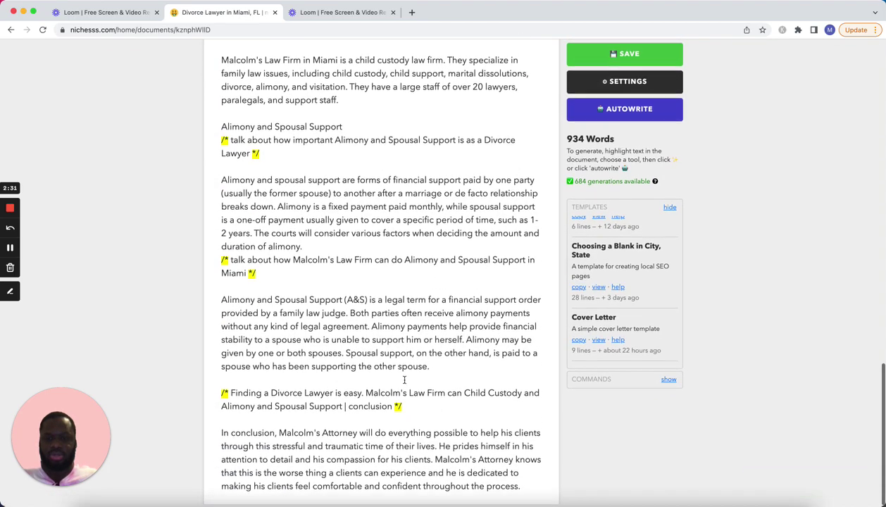
double_click(329, 434)
type("Law Firm")
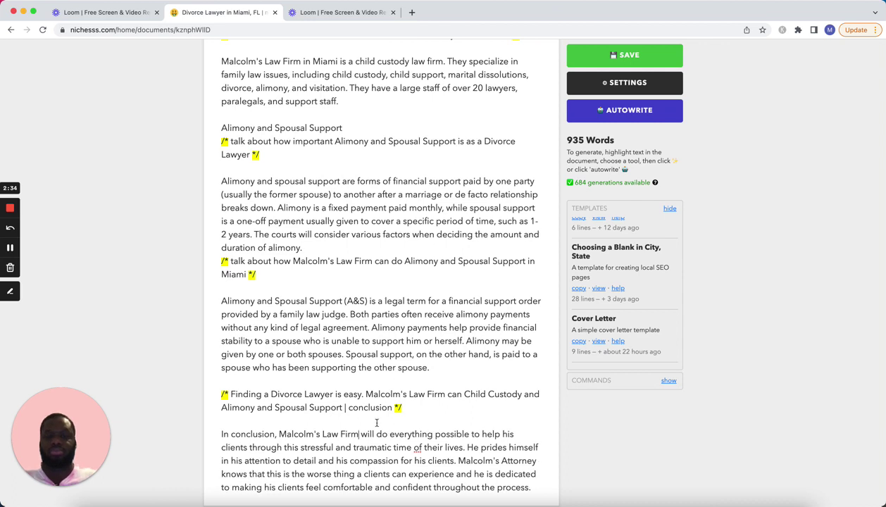
double_click(506, 434)
type("ou")
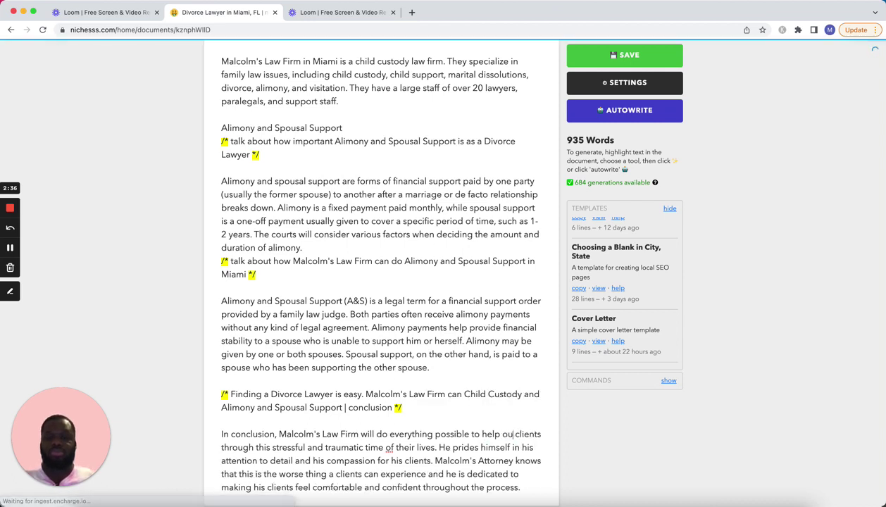
type("r")
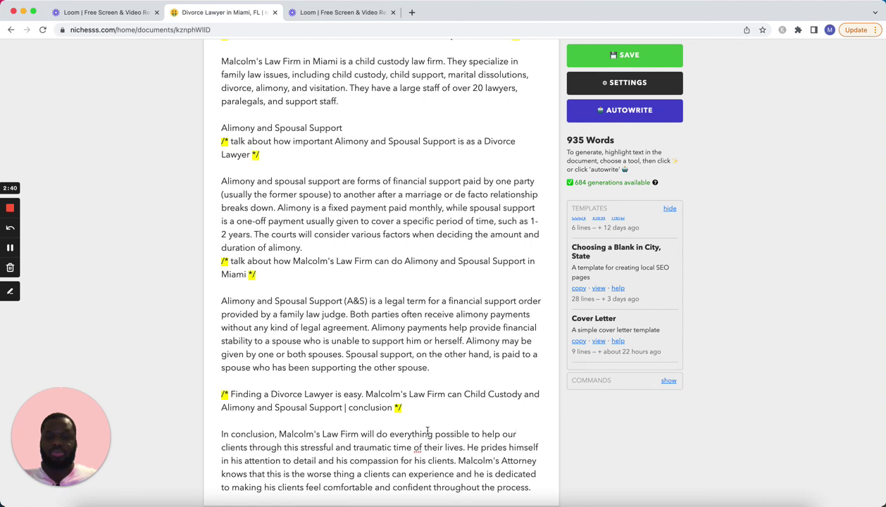
Step: Discard the edited conclusion, put its prompt back in square brackets, and run Autowrite for another version
left_click_drag(529, 485, 400, 402)
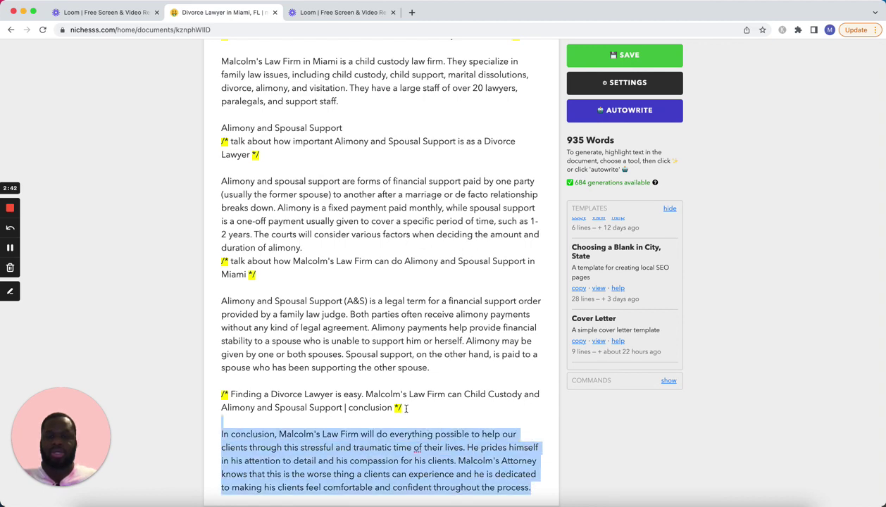
key("BackSpace")
key("BackSpace")
key("BackSpace")
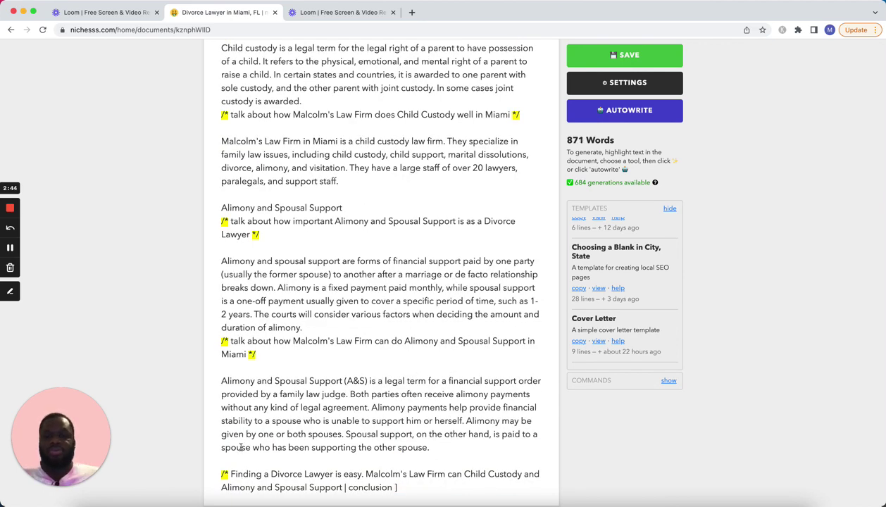
left_click_drag(229, 474, 214, 475)
type("[")
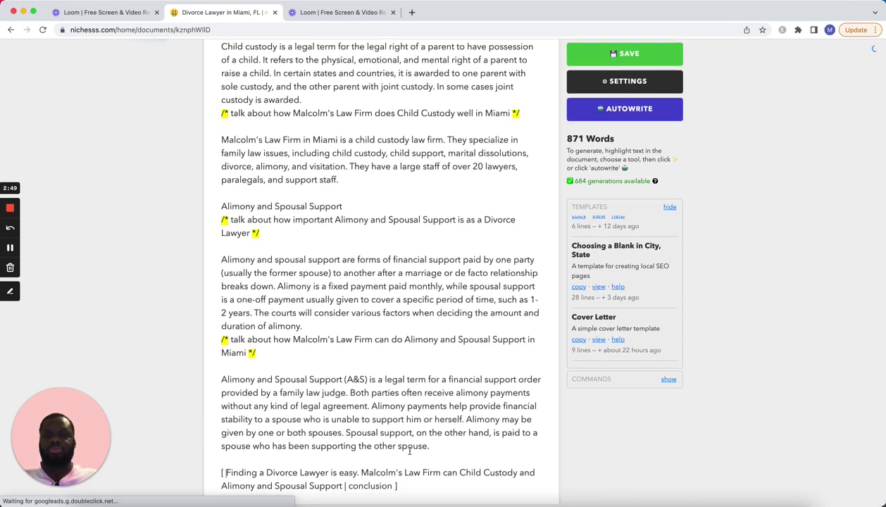
scroll(409, 452, "up", 1)
scroll(409, 452, "down", 1)
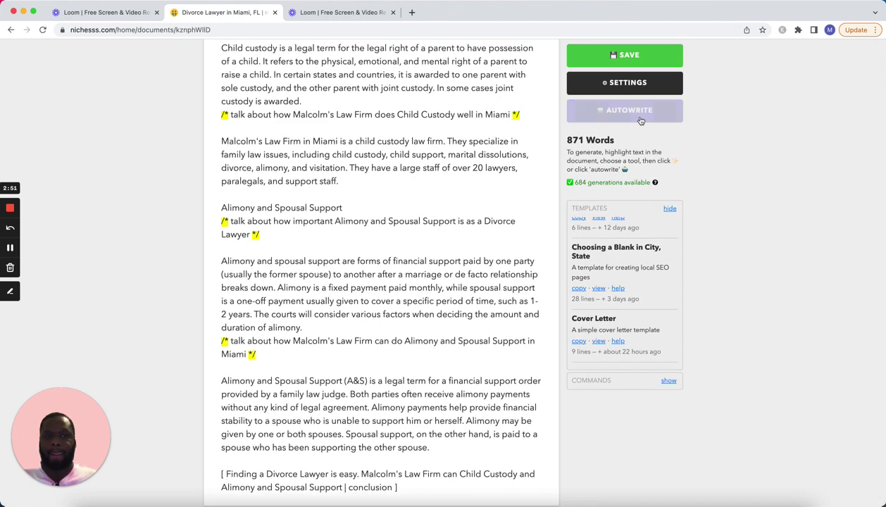
left_click(637, 113)
scroll(401, 323, "down", 1)
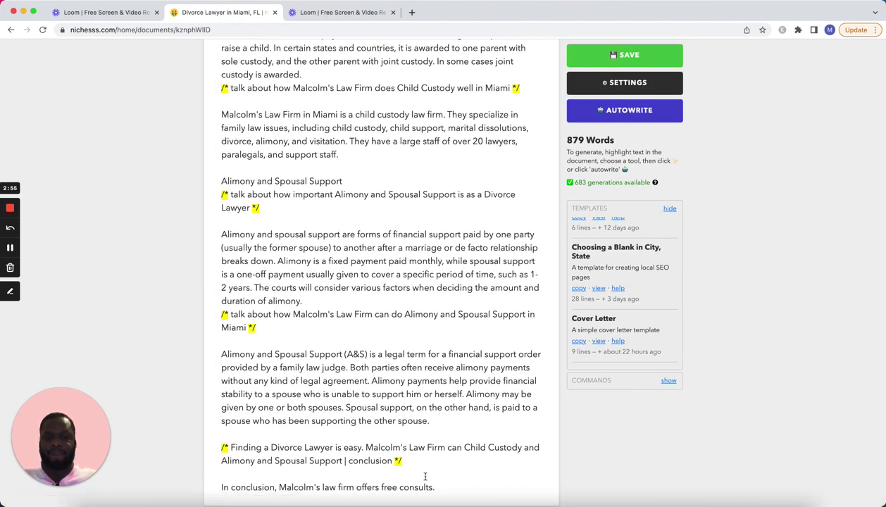
Step: Insert a blank line before the list of questions in the "Questions to ask" section
scroll(427, 448, "up", 20)
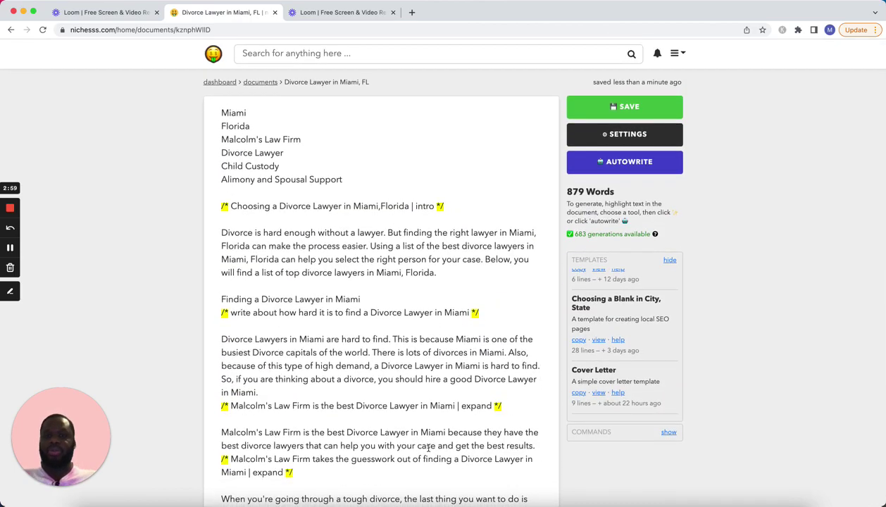
scroll(428, 449, "down", 10)
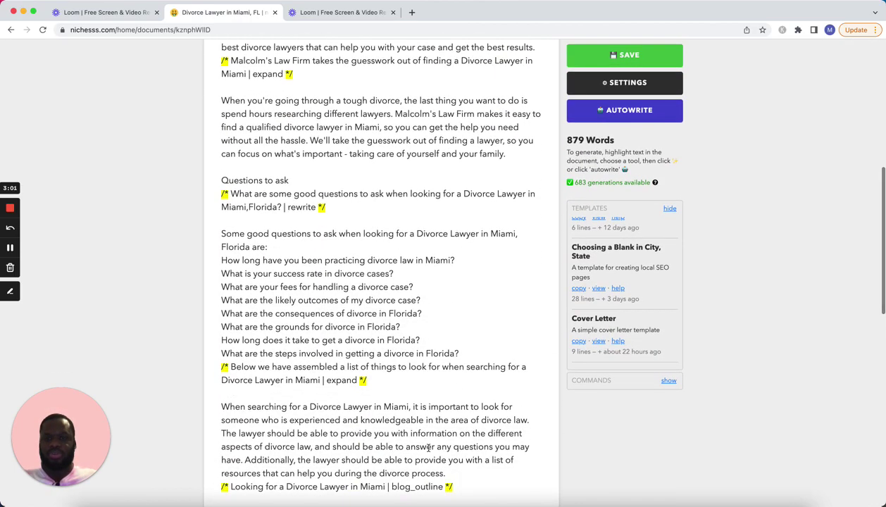
key("Return")
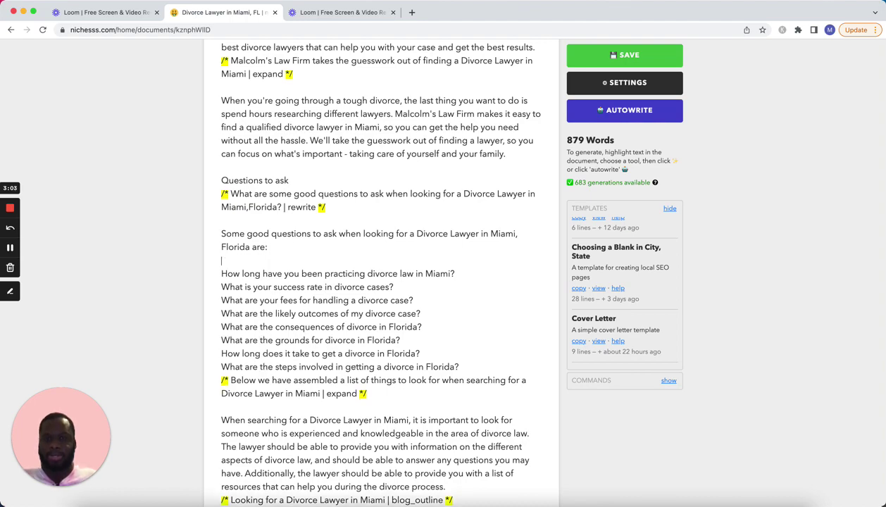
Step: Change the conclusion prompt's comment markers back to square brackets and delete the generated conclusion below it
scroll(294, 288, "down", 5)
scroll(298, 296, "down", 9)
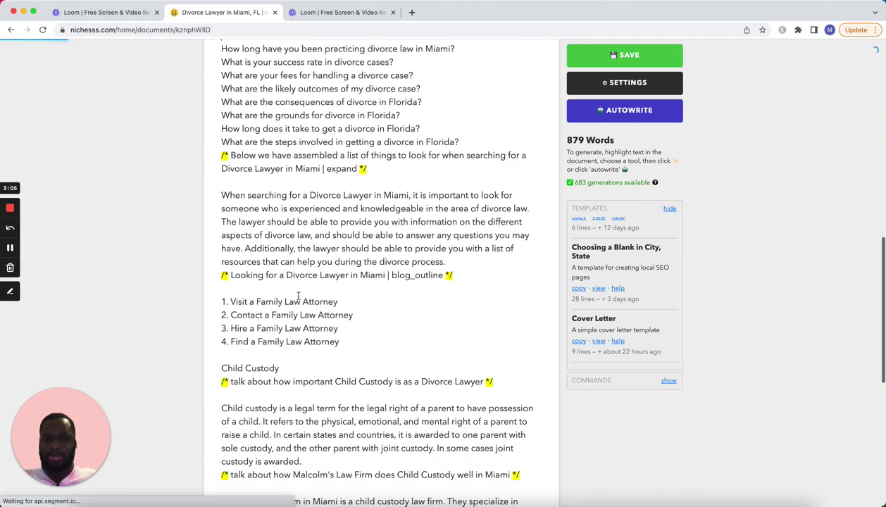
scroll(304, 286, "up", 15)
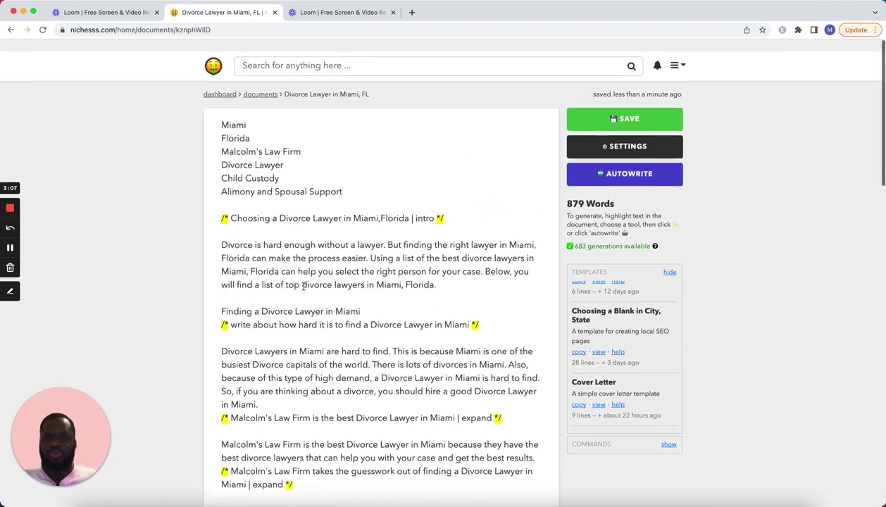
scroll(282, 352, "down", 16)
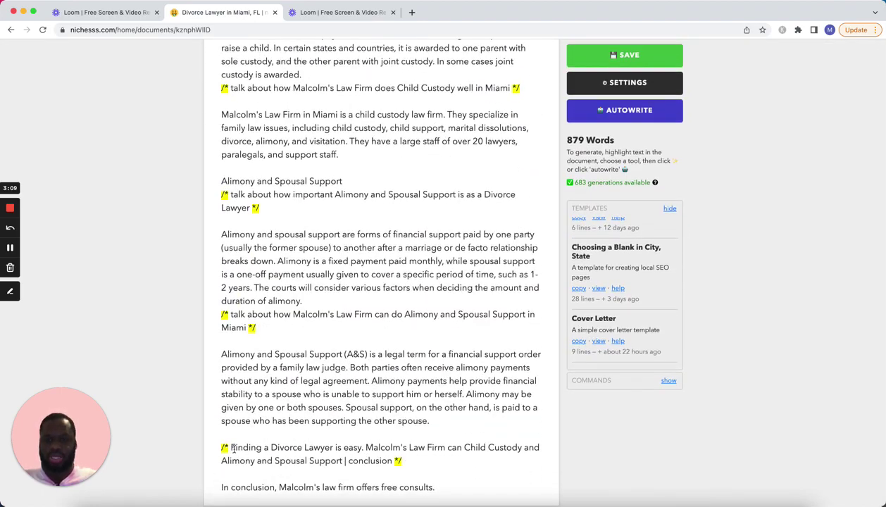
left_click_drag(231, 447, 221, 447)
key("BackSpace")
type("[")
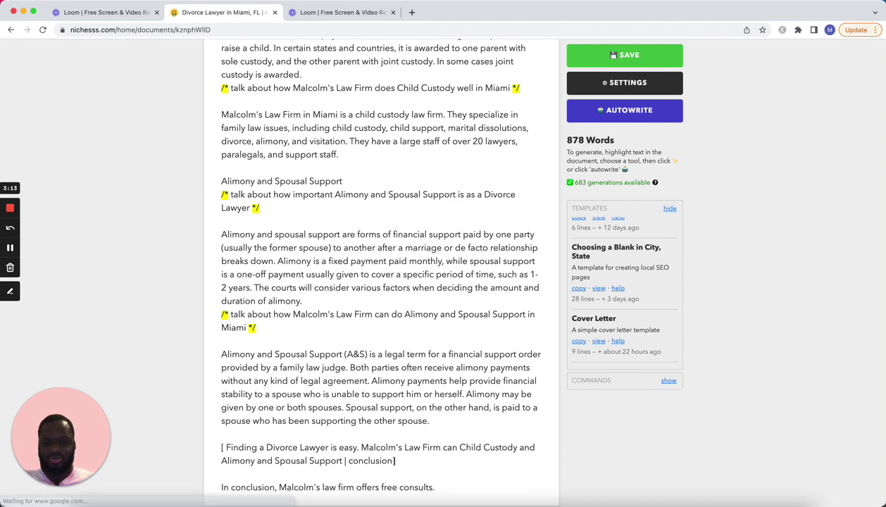
left_click_drag(450, 489, 222, 487)
key("BackSpace")
key("BackSpace")
key("BackSpace")
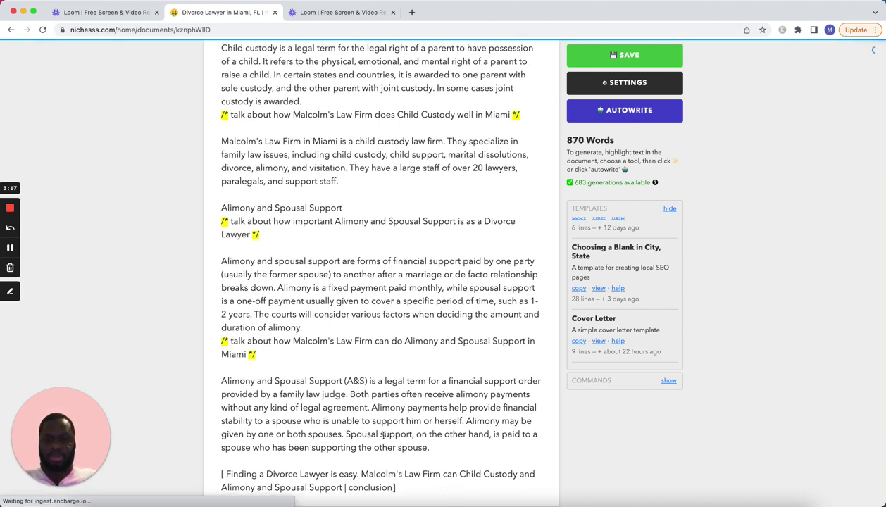
Step: Insert "help with" before "Child Custody" in the conclusion prompt and run Autowrite on it
left_click(458, 474)
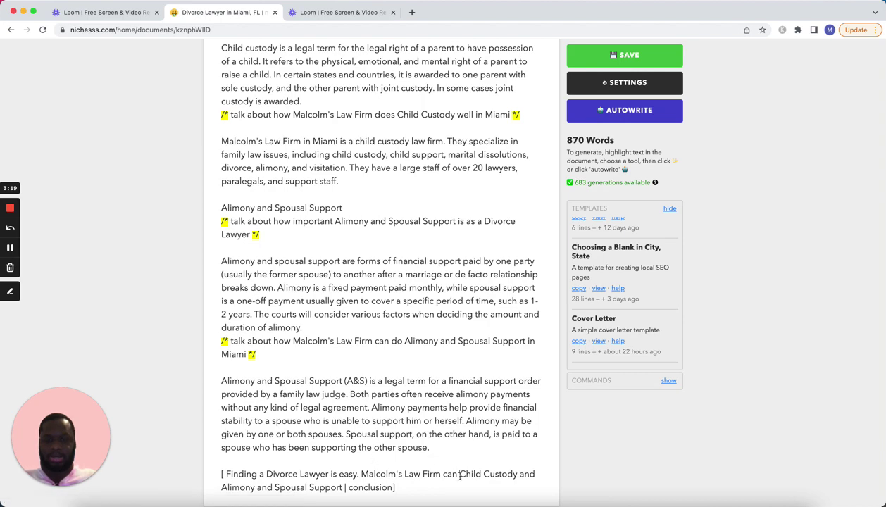
type("help with")
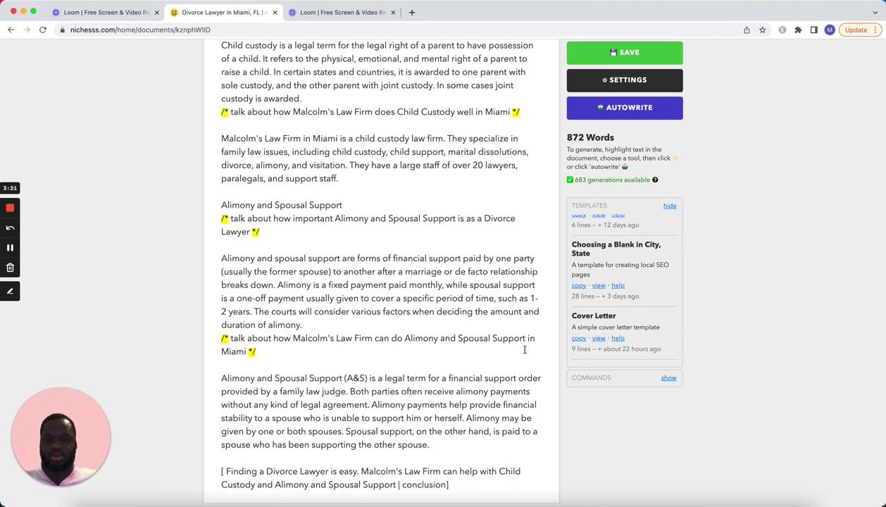
left_click(632, 113)
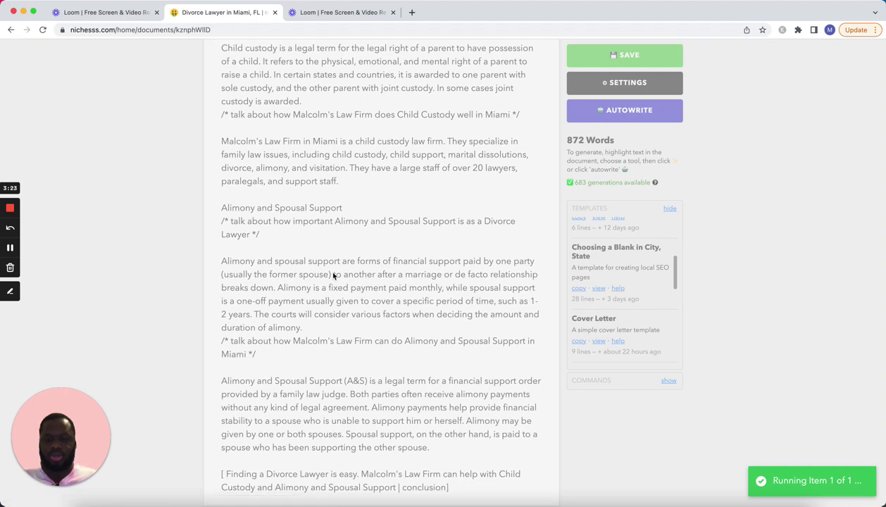
scroll(348, 350, "down", 1)
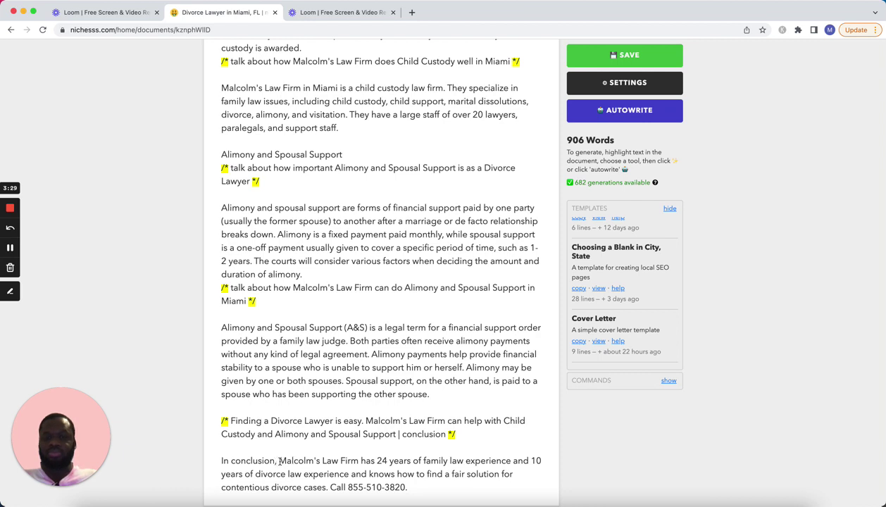
Step: Remove "In conclusion," from the new conclusion and end its call sentence with "to get in touch with us today."
left_click_drag(279, 461, 201, 464)
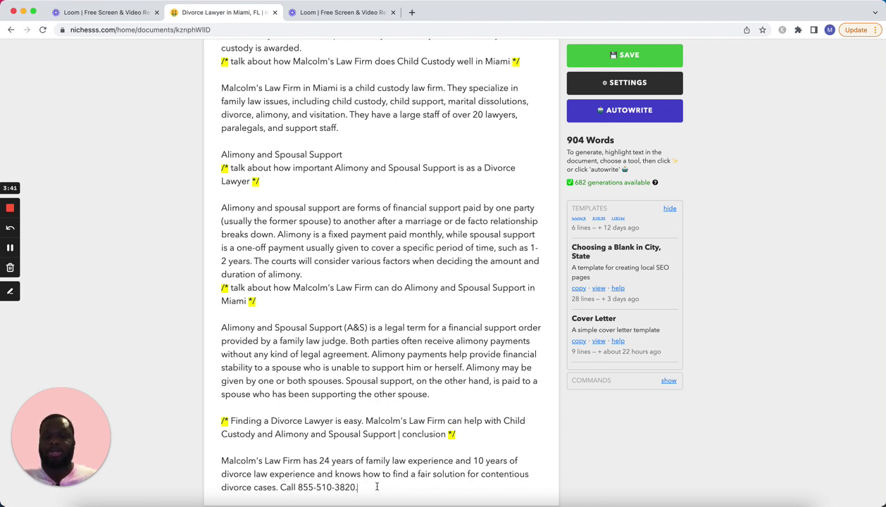
key("BackSpace")
type("to get wit")
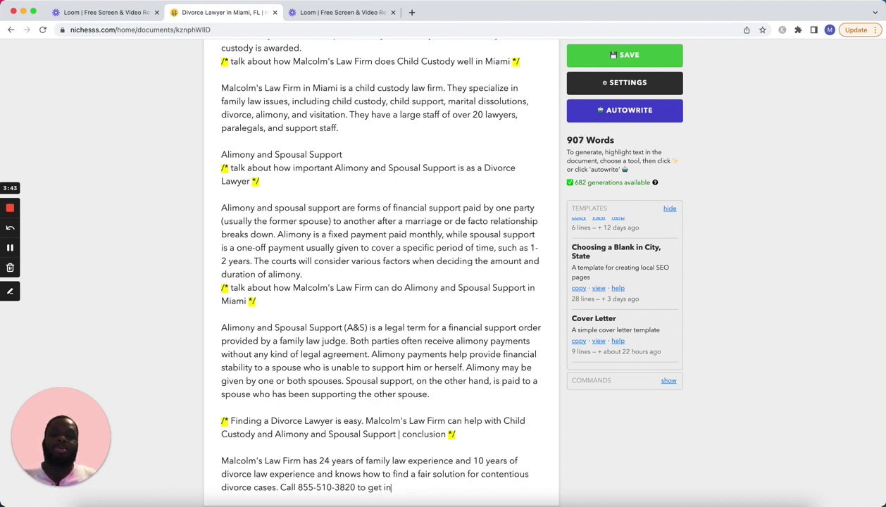
type(" touch with us today.")
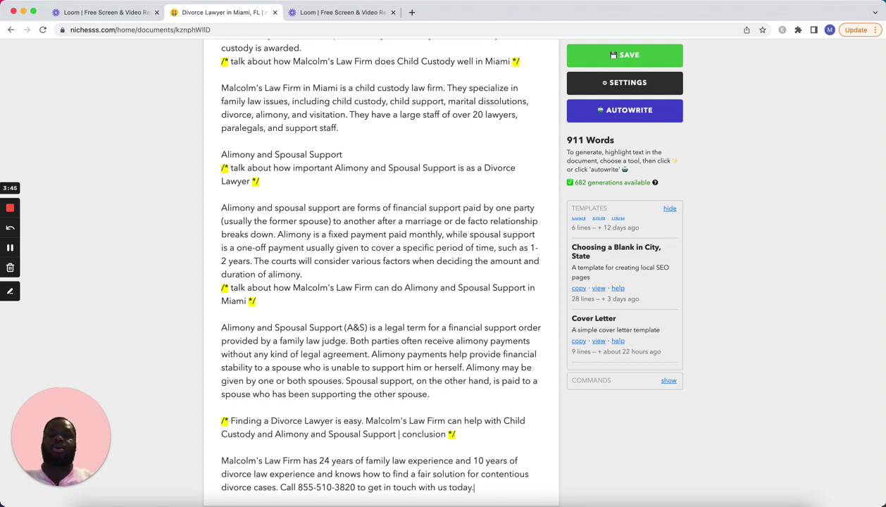
Step: Save the article and return to the documents list
key("super+s")
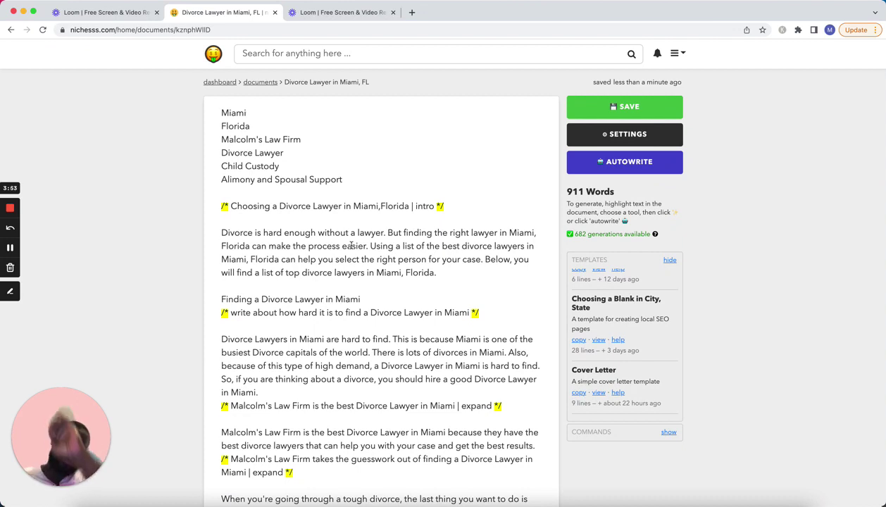
left_click(258, 82)
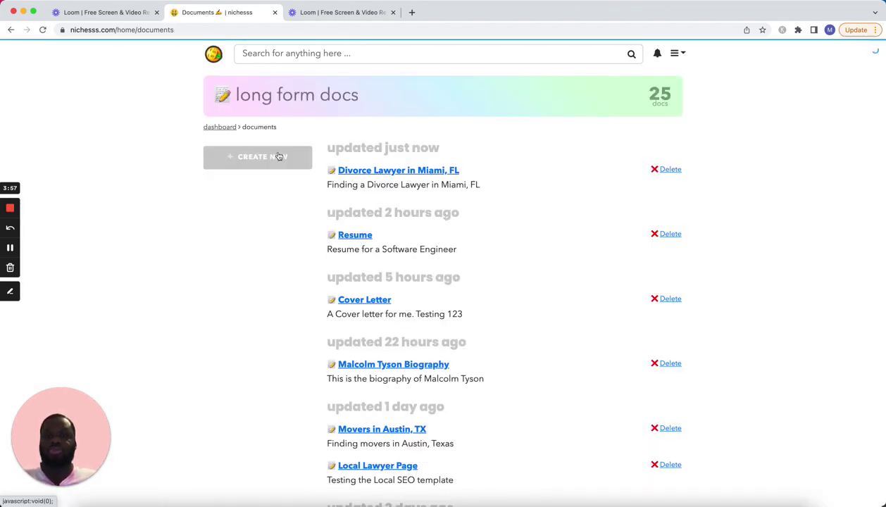
Step: Start a new document and name it "Moving Company in Dallas, Texas"
left_click(275, 156)
left_click(396, 120)
type("Movin")
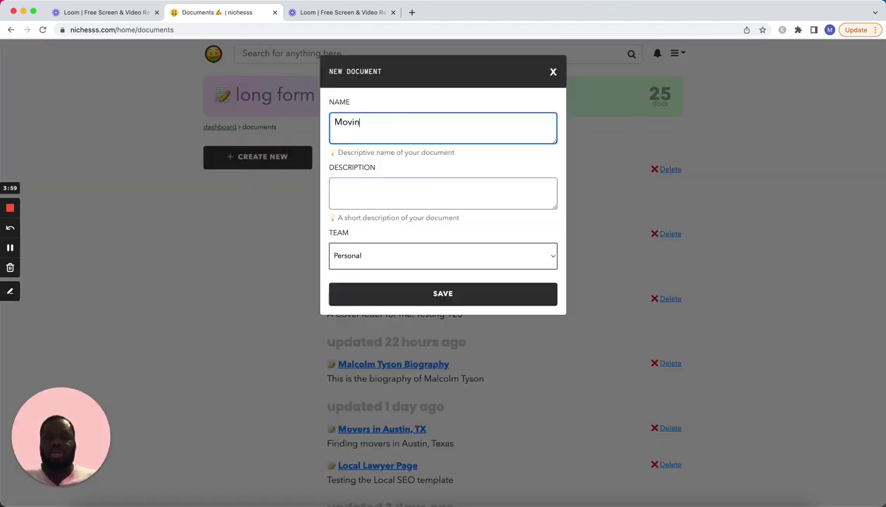
type("g Com-any in")
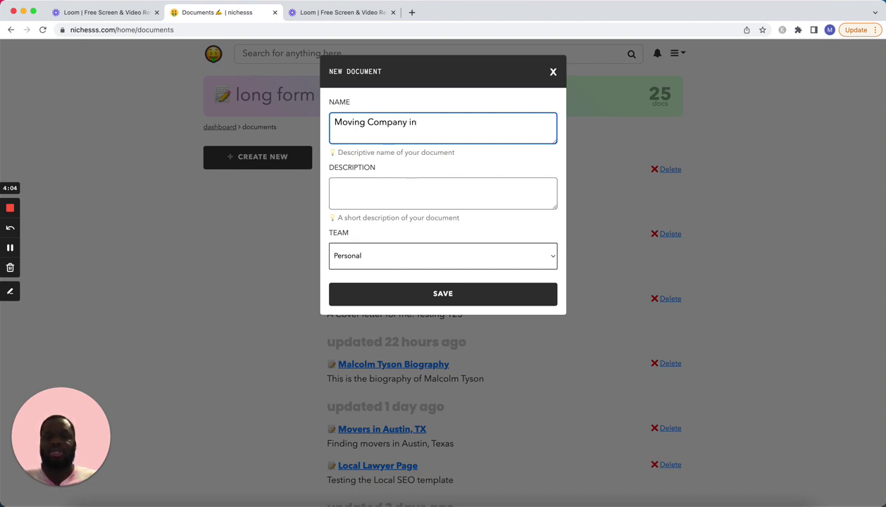
type(" Dallas, Tex")
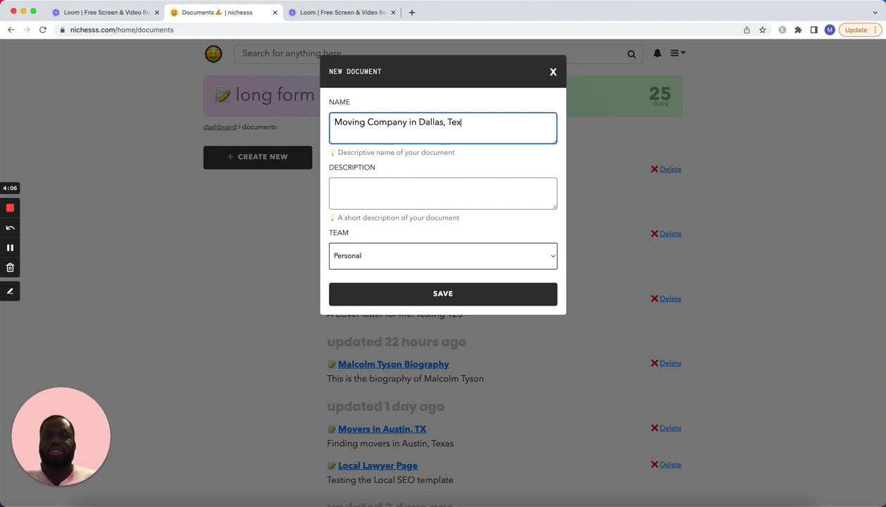
type("as")
Step: Copy the name into the description as "Finding a Moving Company in Dallas, Texas" and save the new document
key("ctrl+a")
key("super+c")
left_click(356, 190)
type("Findi")
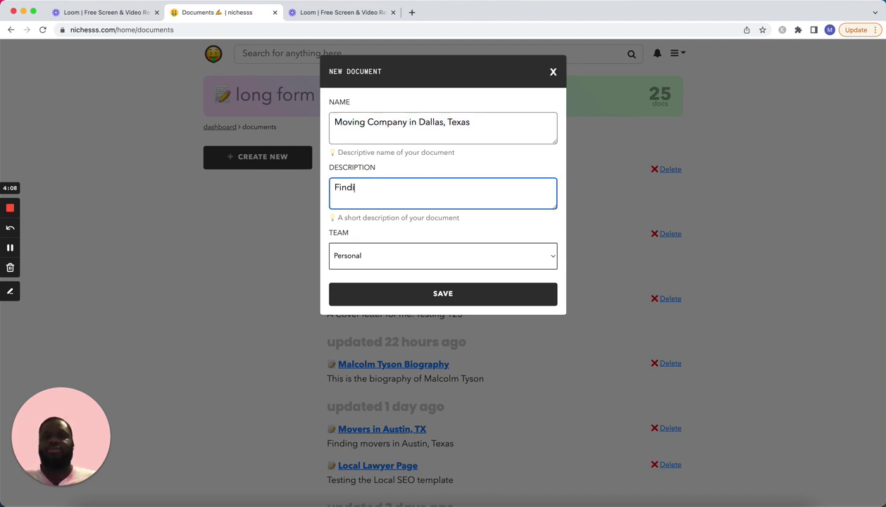
type("ng a")
key("super+v")
left_click(431, 294)
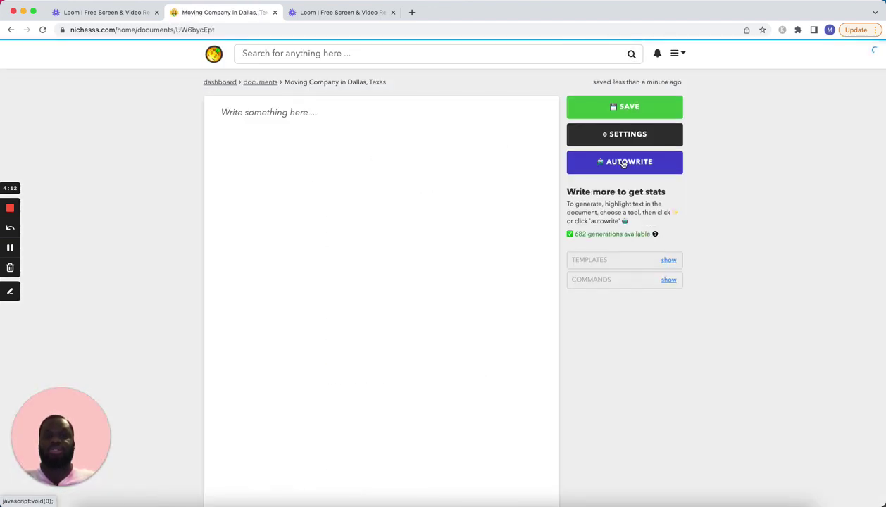
Step: Copy the "Choosing a Blank in City, State" template and paste it into the empty document
left_click(666, 262)
scroll(634, 325, "down", 2)
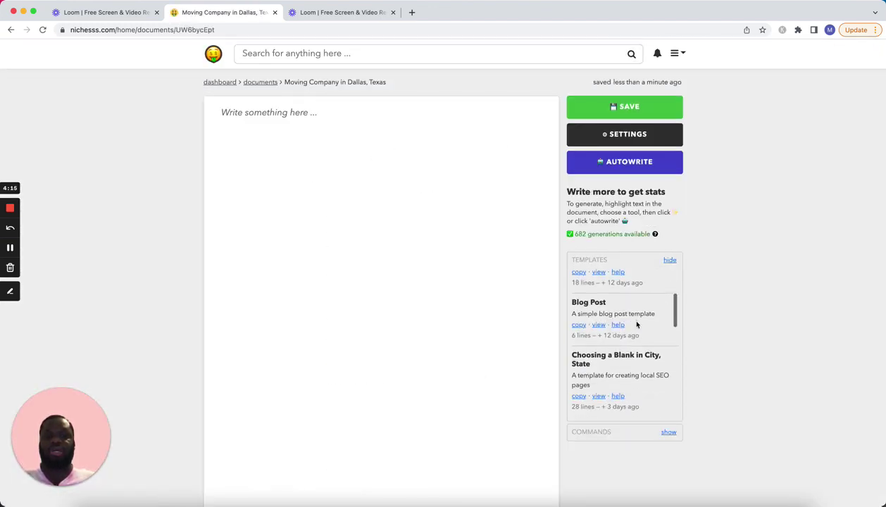
scroll(637, 323, "down", 2)
left_click(579, 369)
left_click(241, 109)
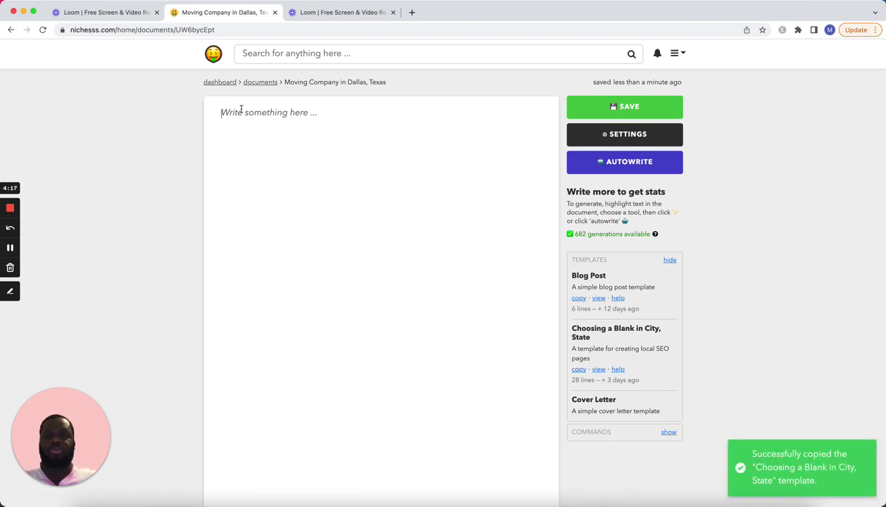
key("super+v")
Step: Open the template variables and set CITY to Dallas, STATE to Texas and COMPANY to Malcolm's Movers
left_click(592, 166)
left_click(408, 174)
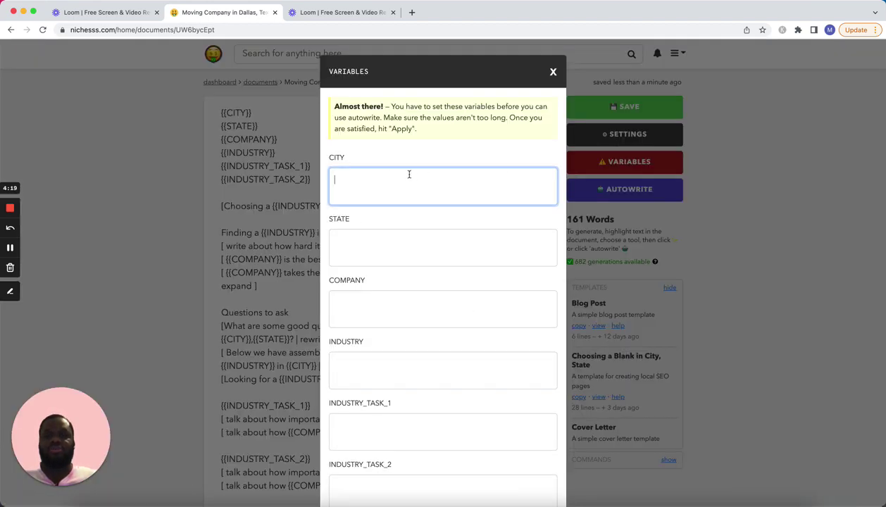
type("Dallas")
key("Tab")
type("Tex")
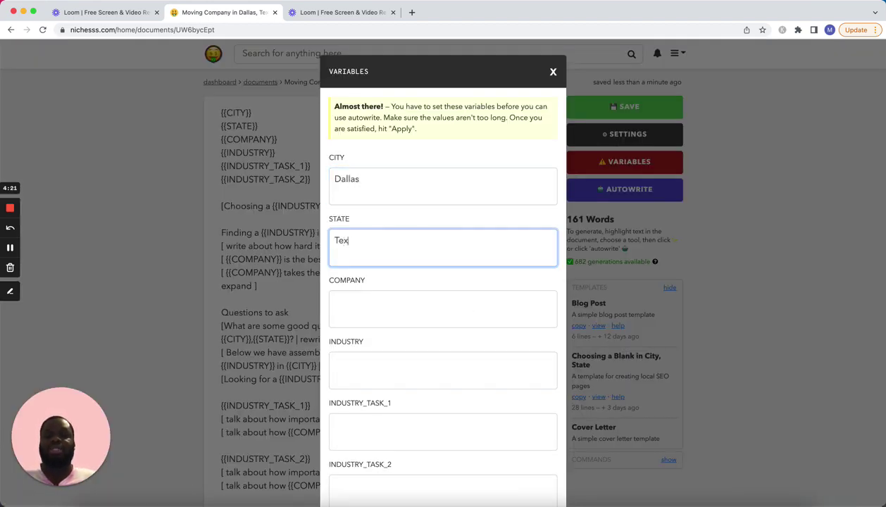
type("as")
key("Tab")
type("Malcolm")
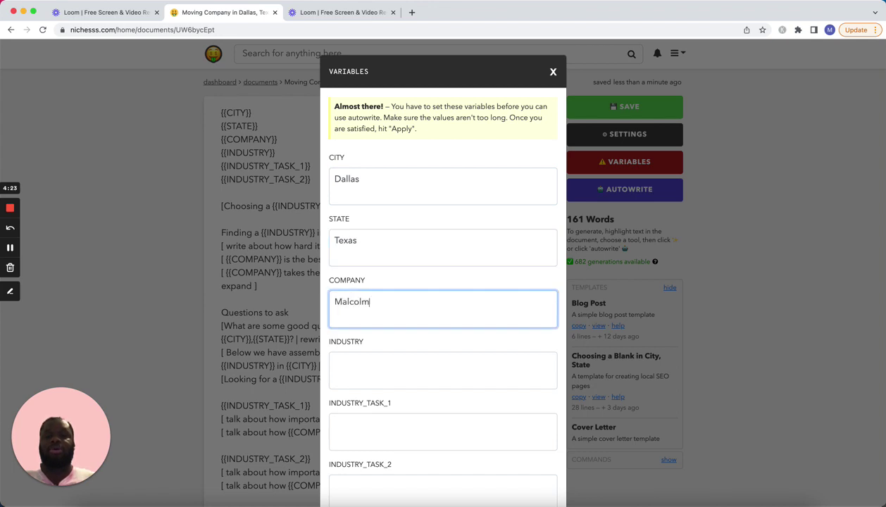
type("mMove")
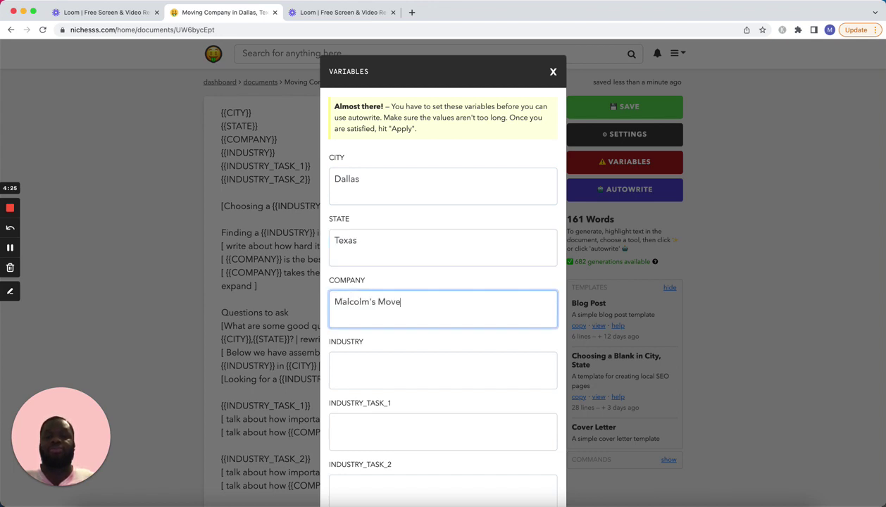
Step: Set the INDUSTRY variable to "Moving Company" and INDUSTRY_TASK_1 to "moving heavy furniture"
type("M")
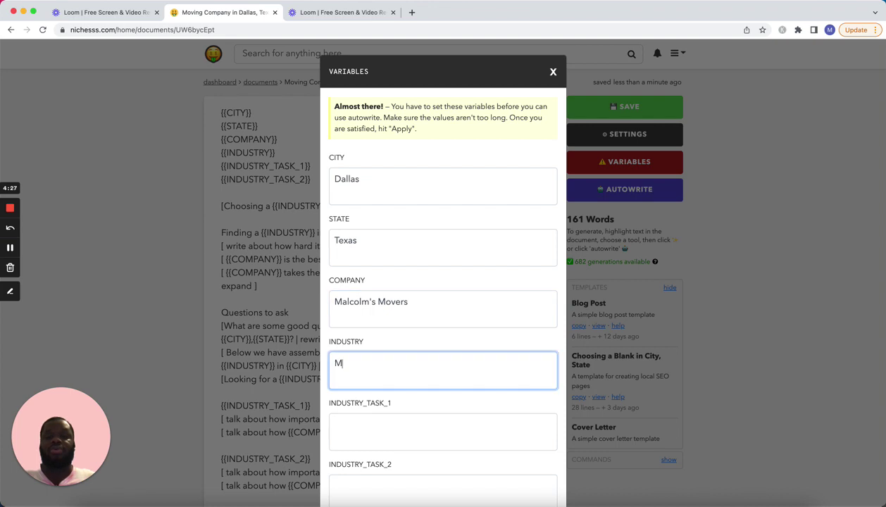
type("oving Company")
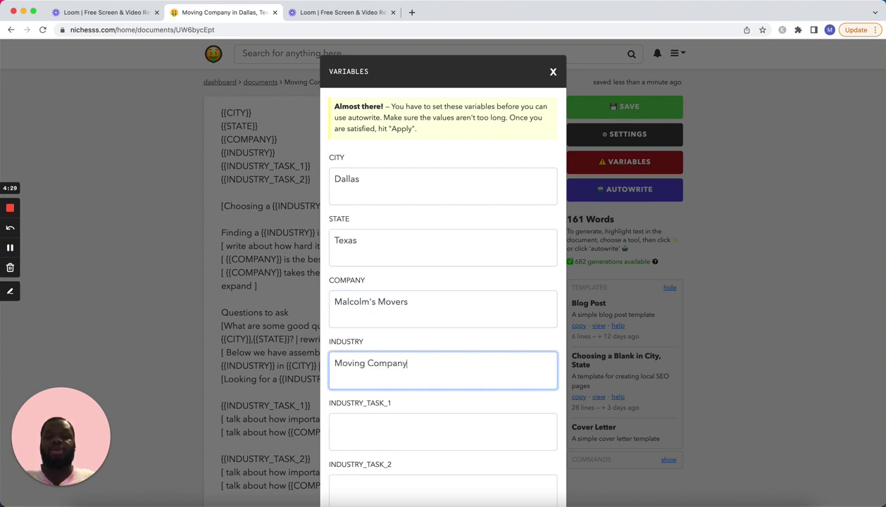
key("Tab")
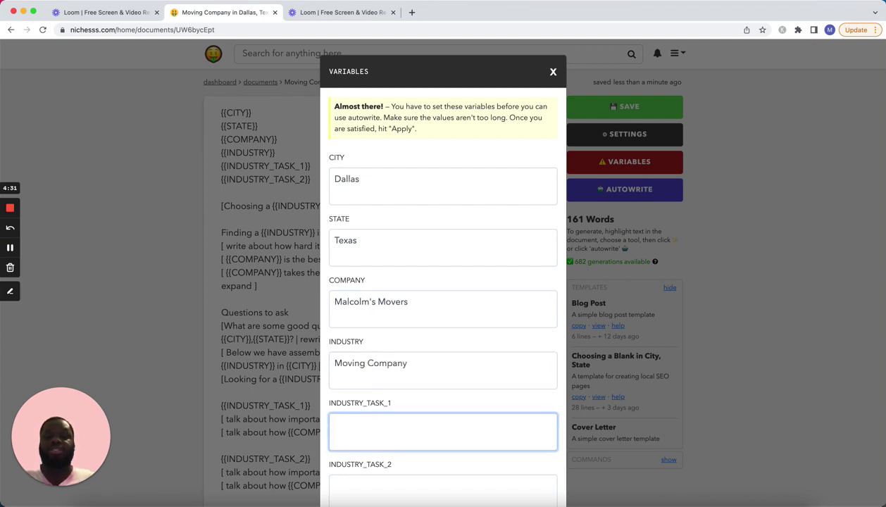
type("Moving Heavy")
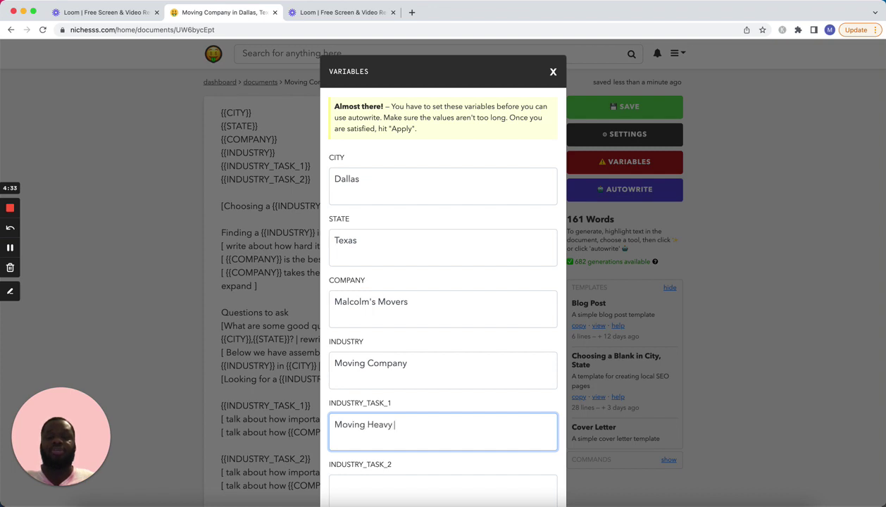
key("super+a")
type("moving heavy furniture")
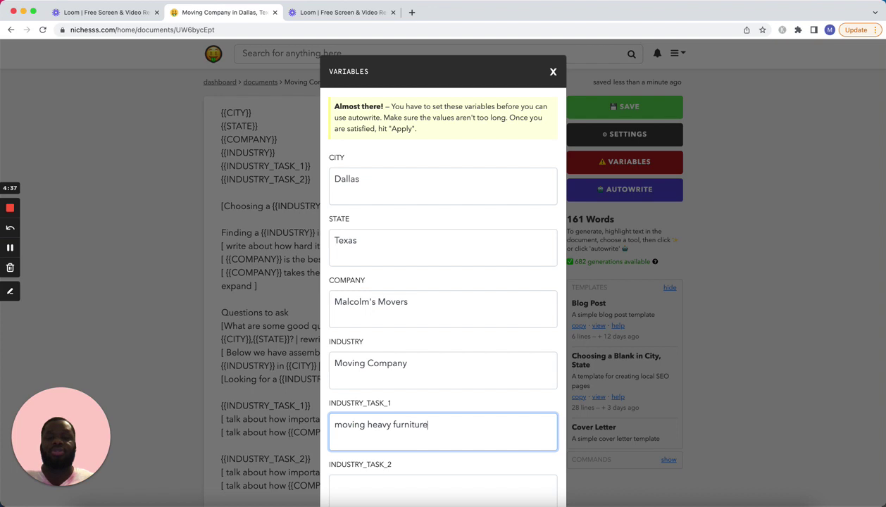
Step: Set INDUSTRY_TASK_2 to "cross country moves" and apply the variables to the document
key("Tab")
scroll(443, 281, "down", 2)
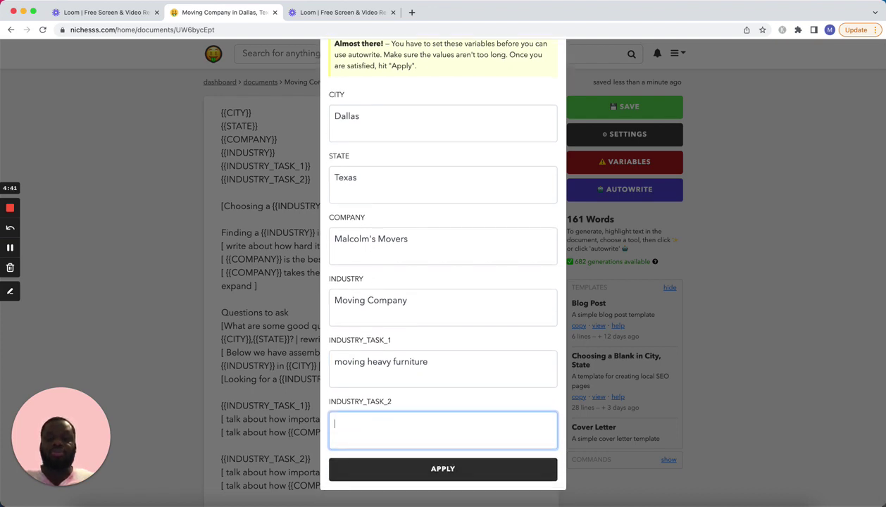
type("cross country")
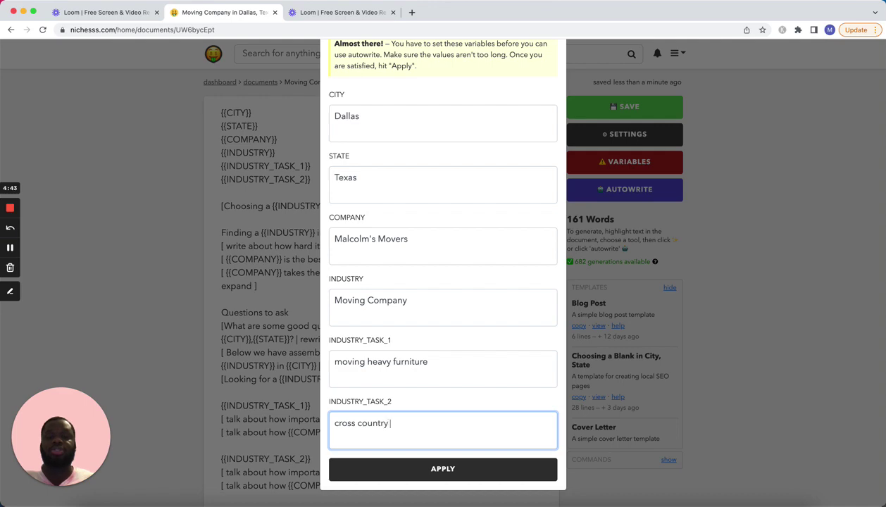
type(" moves")
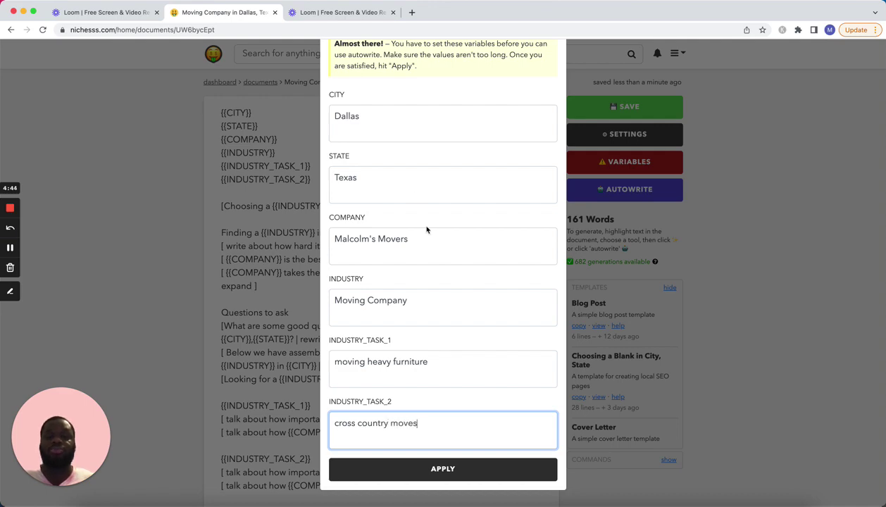
left_click(430, 467)
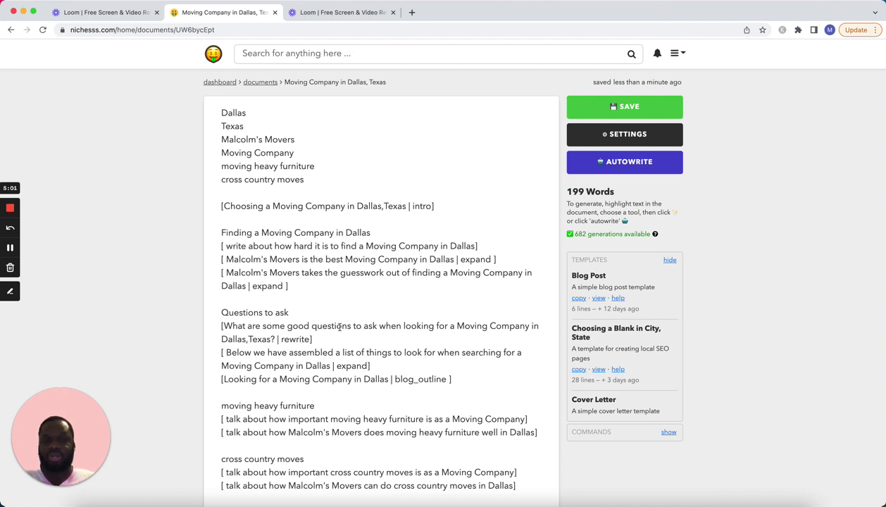
Step: Insert "handle" before "moving" in the conclusion prompt and "the ability to do" before "cross country moves" in that section's first prompt
scroll(317, 366, "down", 2)
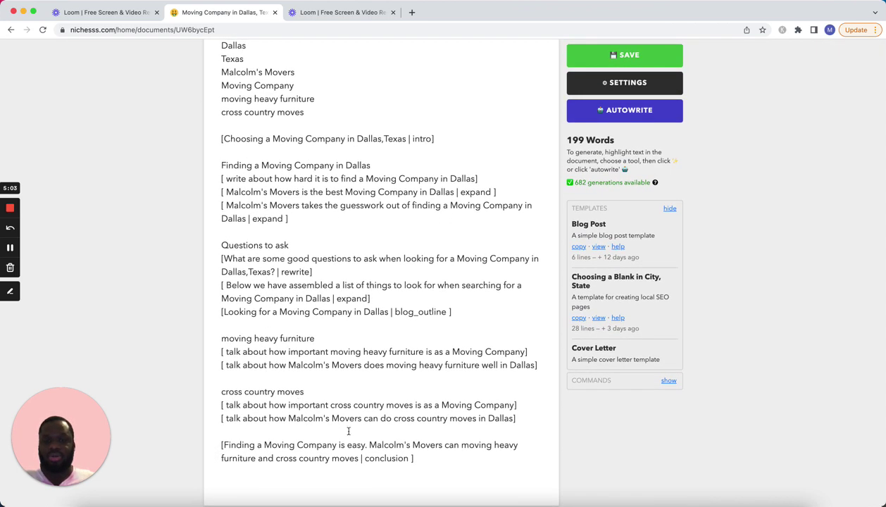
type("handle")
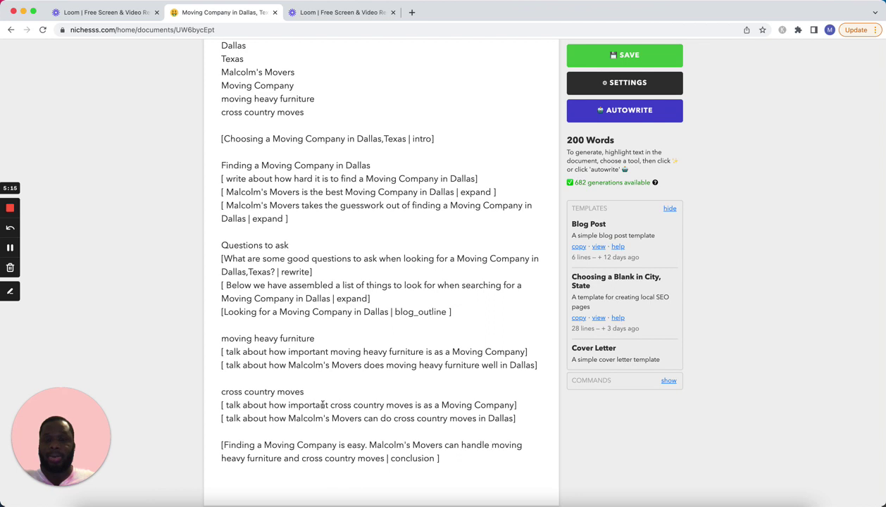
left_click(331, 406)
type("the ability to do")
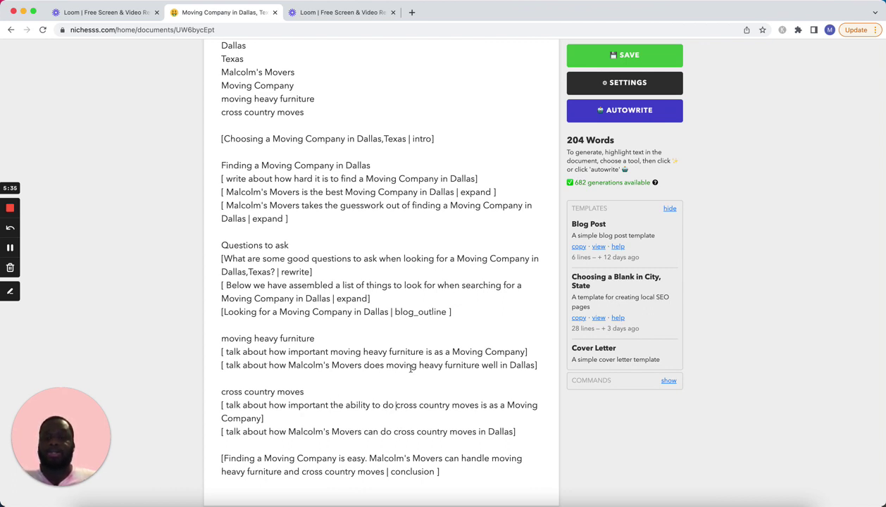
Step: Replace "does" with "handles" in the second moving heavy furniture prompt and run Autowrite on the document
double_click(372, 365)
type("handles")
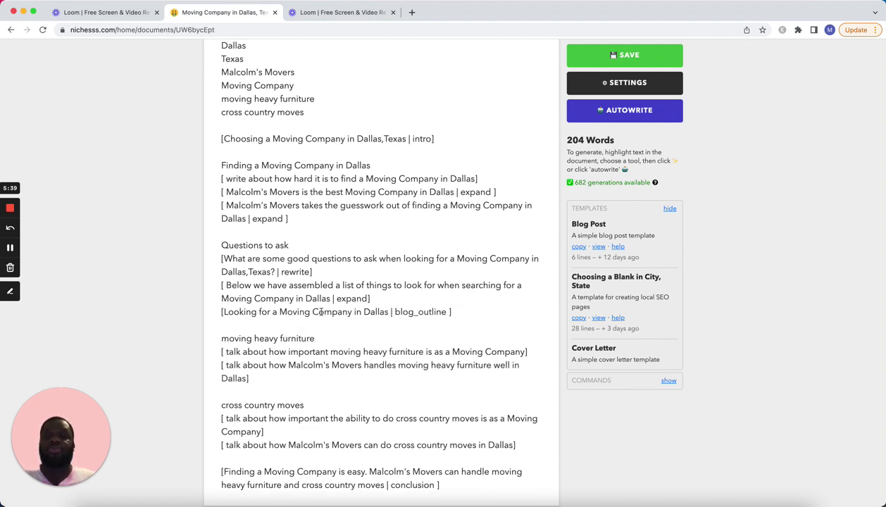
key("super+Return")
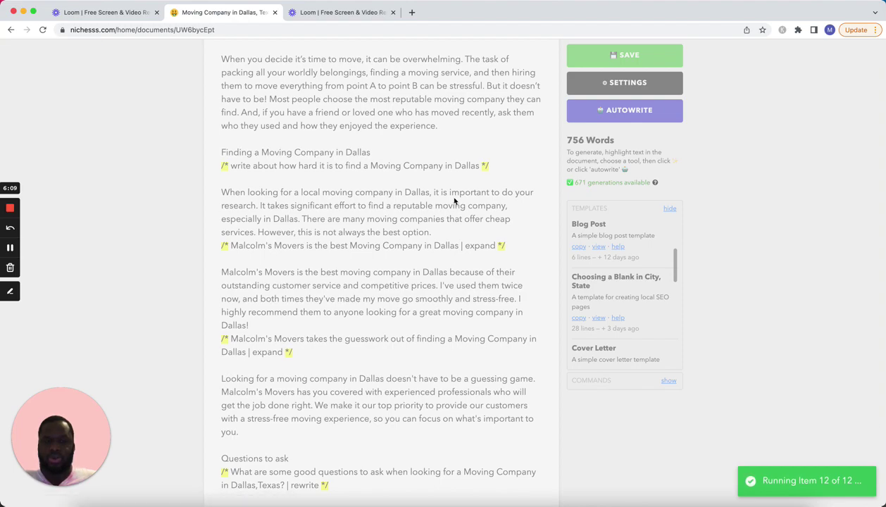
Step: Delete the intro prompt comment and the list of variable values at the start of the article
scroll(454, 201, "down", 10)
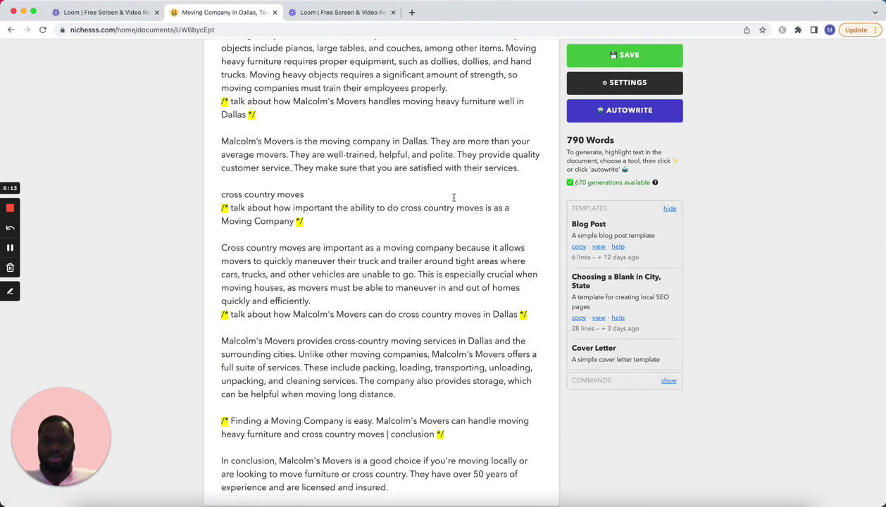
scroll(453, 198, "up", 15)
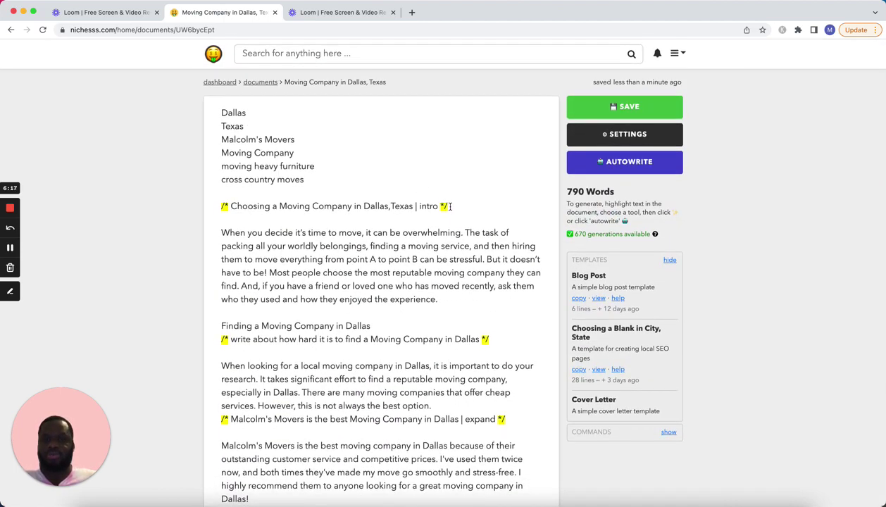
left_click_drag(445, 205, 163, 212)
key("BackSpace")
key("BackSpace")
key("BackSpace")
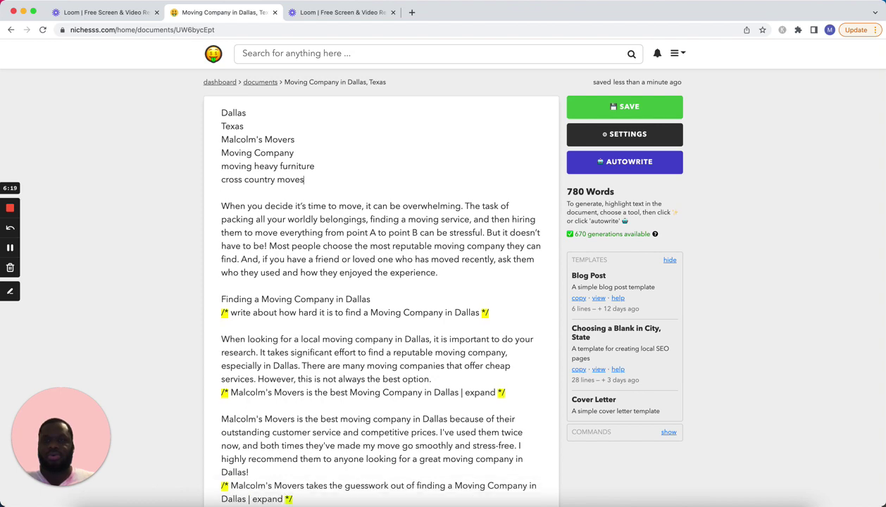
left_click_drag(219, 111, 319, 183)
key("BackSpace")
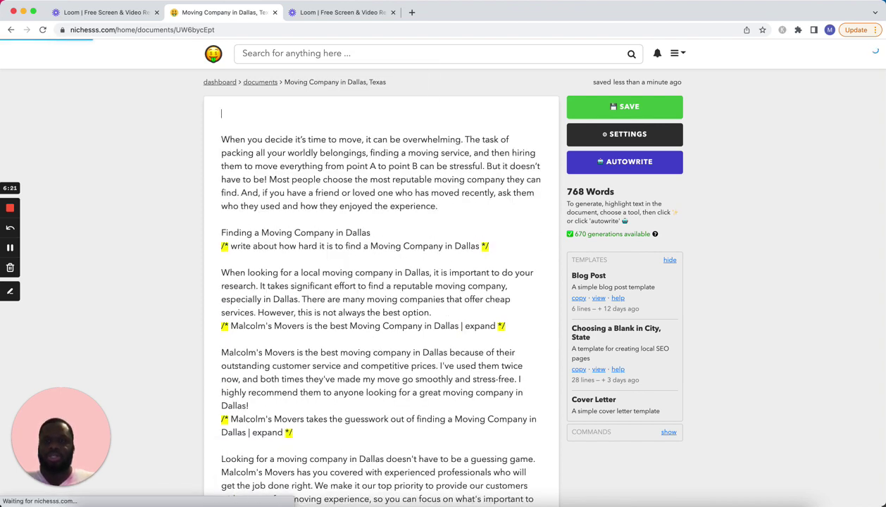
key("Delete")
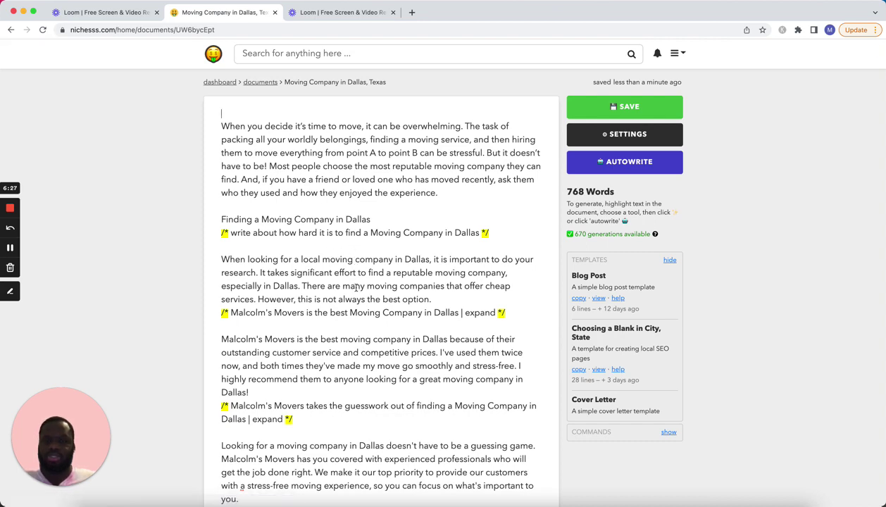
Step: Delete the rewrite prompt comment under "Questions to ask" and make that heading bold
scroll(356, 288, "down", 7)
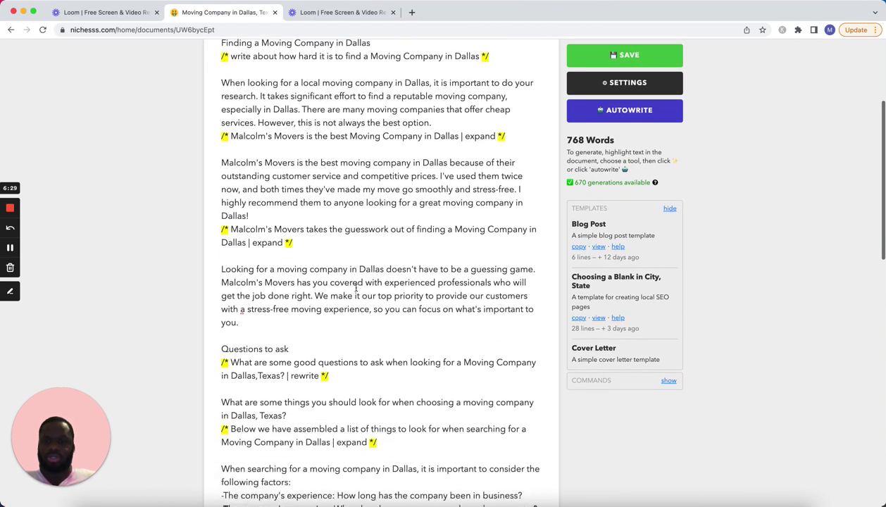
scroll(356, 288, "down", 2)
left_click_drag(329, 270, 224, 258)
key("BackSpace")
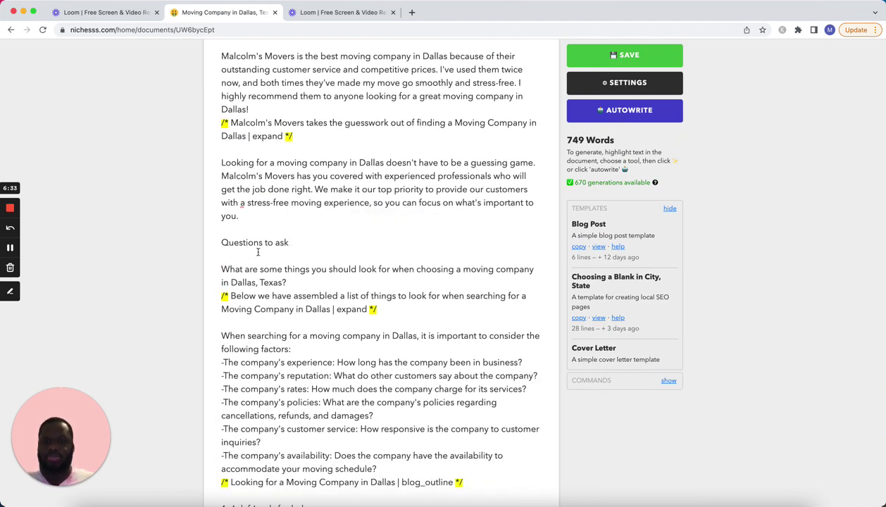
triple_click(208, 247)
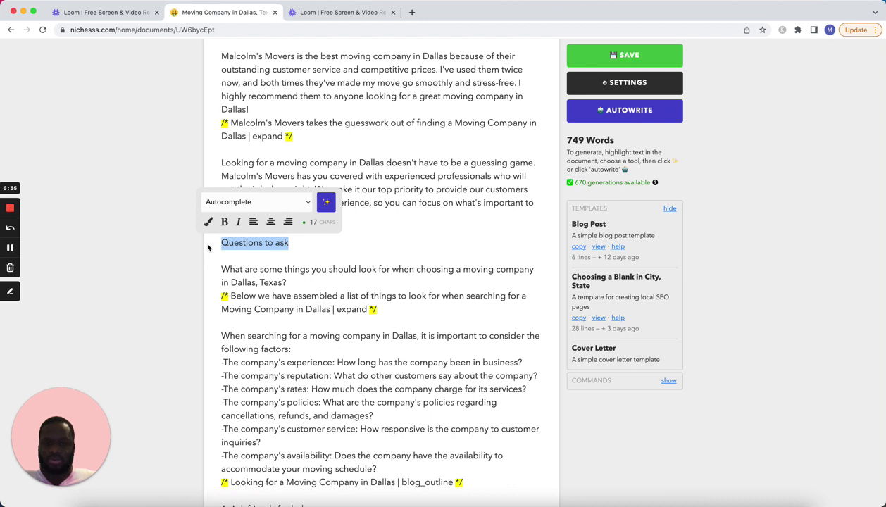
key("super+b")
Step: Delete the "Below we have assembled a list of things to look for" expand prompt comment
left_click_drag(424, 312, 197, 307)
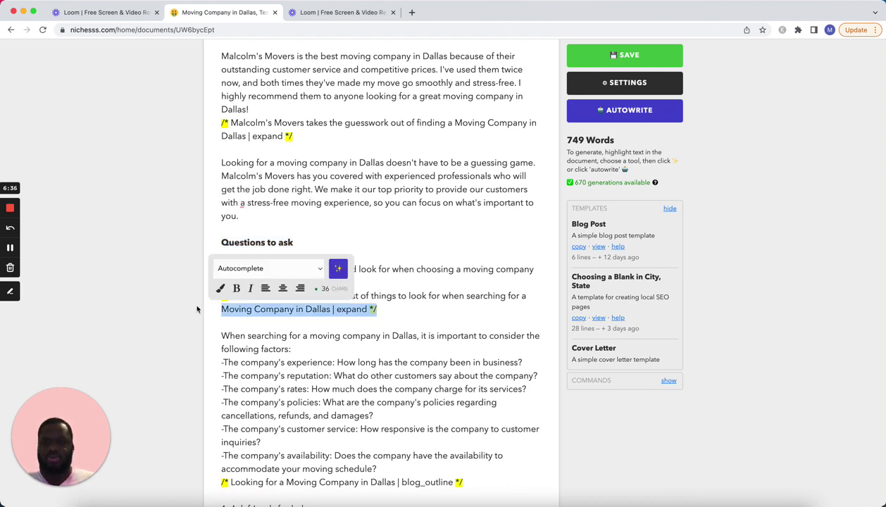
key("BackSpace")
left_click_drag(517, 295, 227, 296)
key("BackSpace")
key("BackSpace")
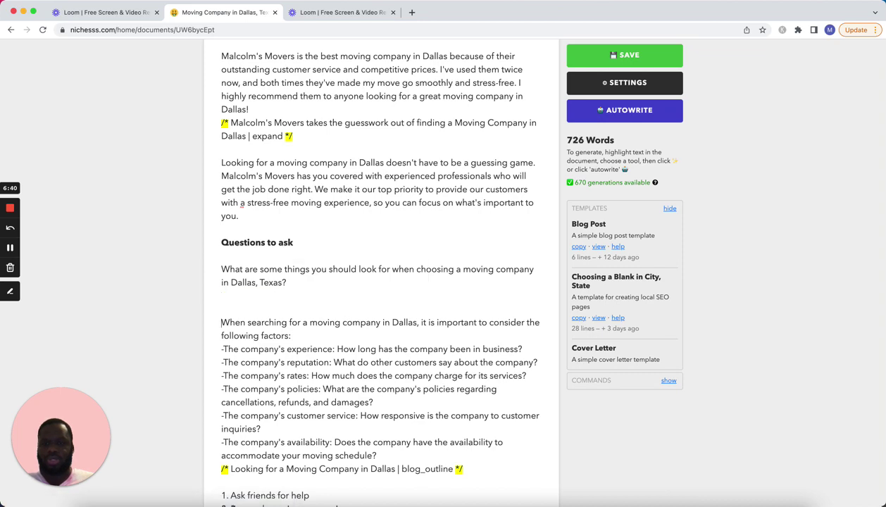
Step: Remove the extra blank line above "When searching for a moving company" and delete the "Looking for a Moving Company in Dallas" blog_outline prompt comment
key("BackSpace")
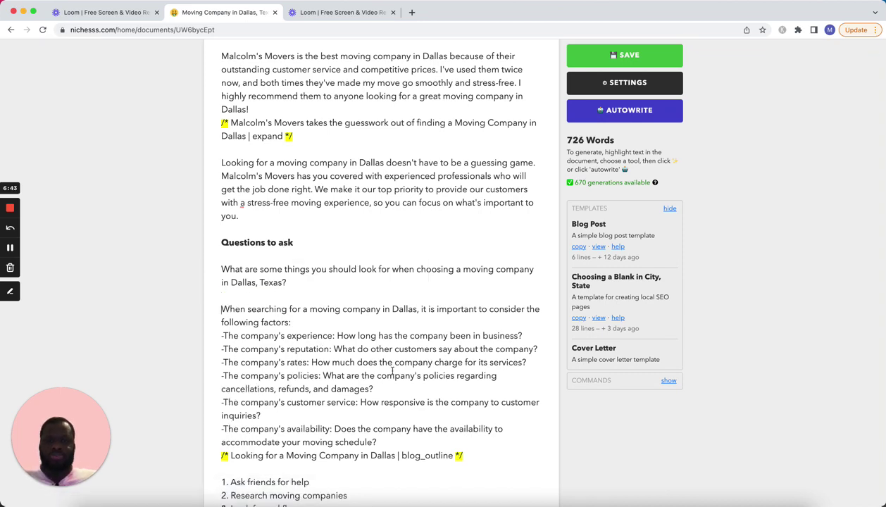
scroll(392, 371, "down", 5)
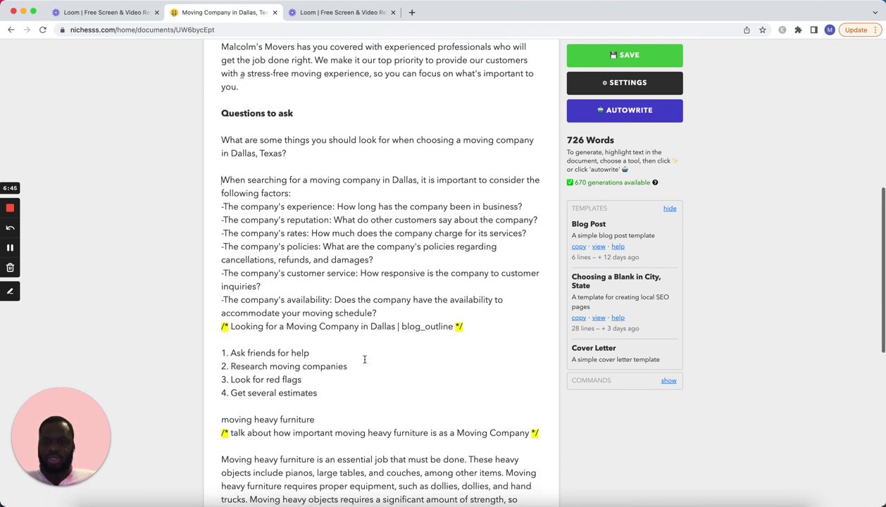
scroll(364, 359, "down", 1)
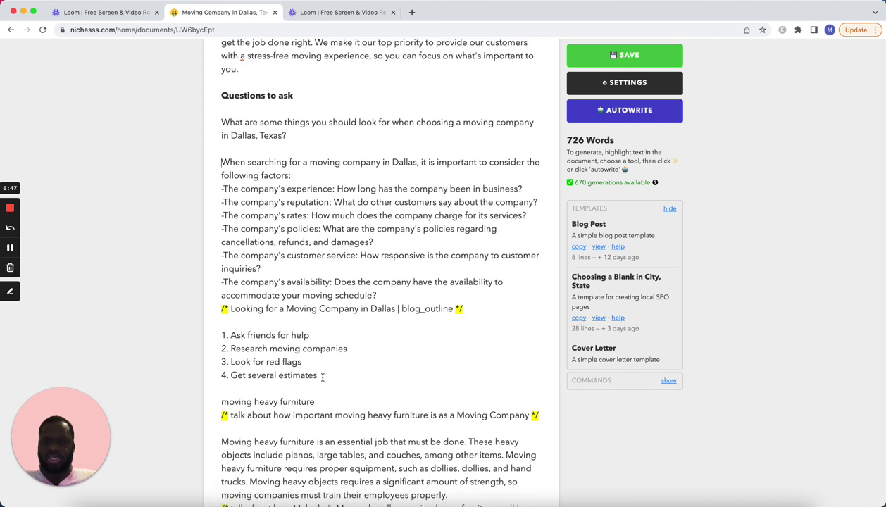
left_click_drag(318, 376, 218, 316)
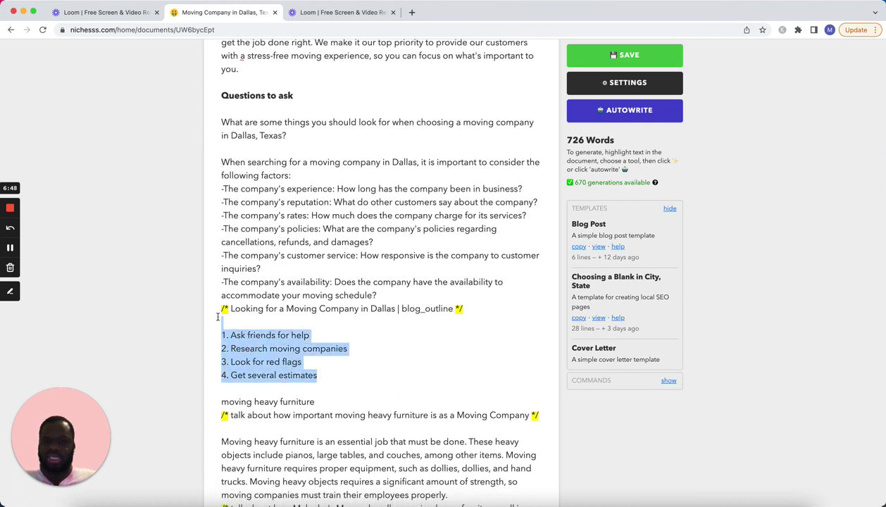
left_click(263, 335)
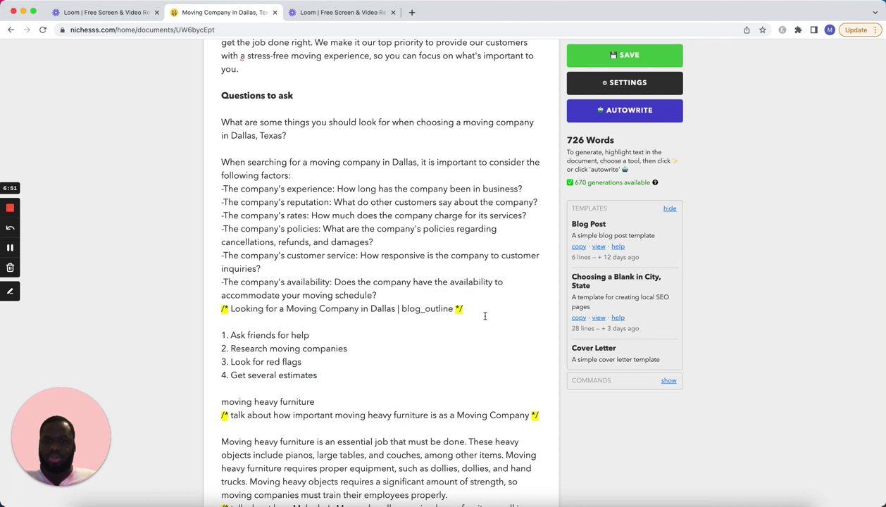
left_click_drag(485, 311, 174, 311)
key("BackSpace")
Step: Add the bold heading "Tips for finding movers in Dallas, Texas" above the numbered list of tips
key("Return")
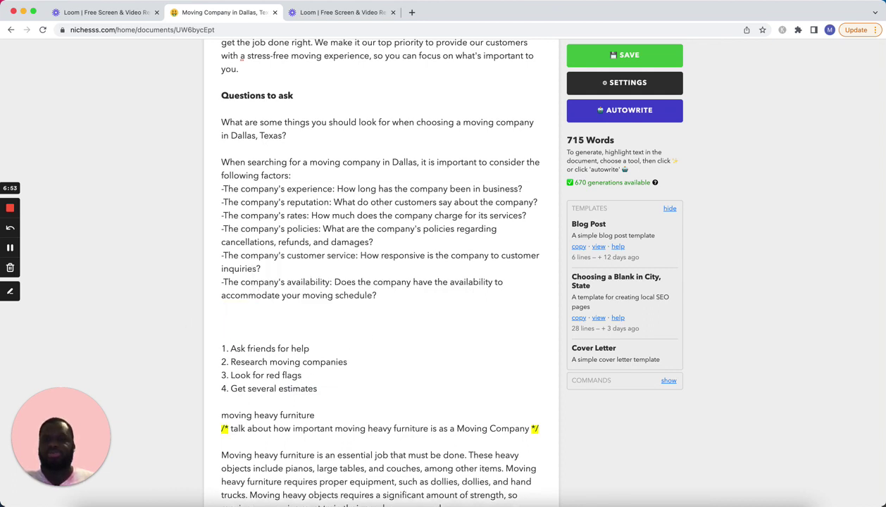
type("Tips for ")
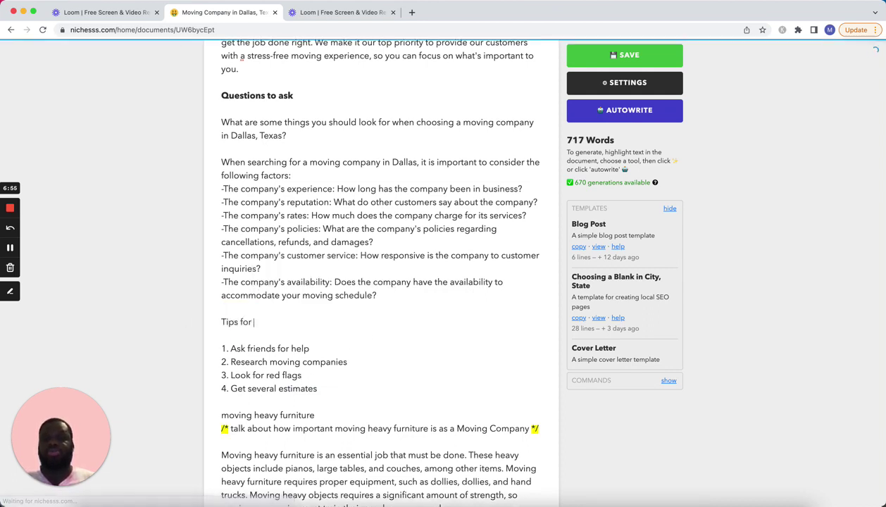
type("finding movers ")
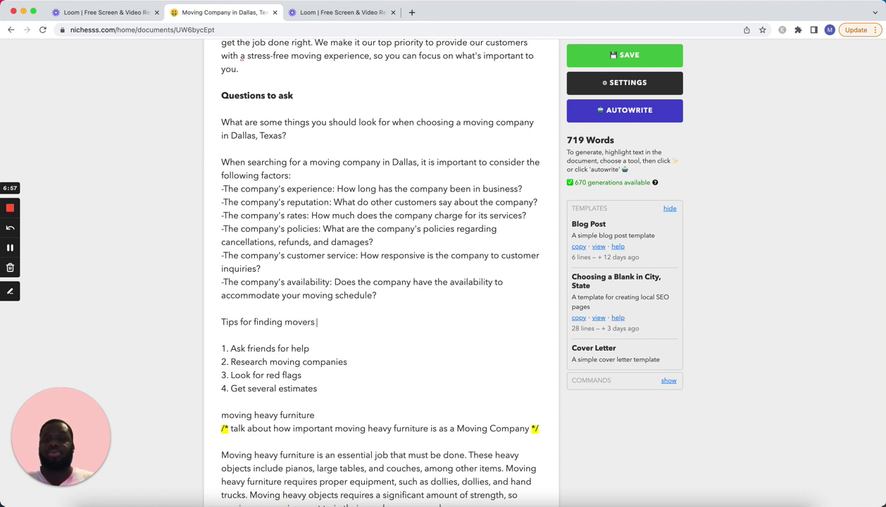
type("in Dallas, Texas")
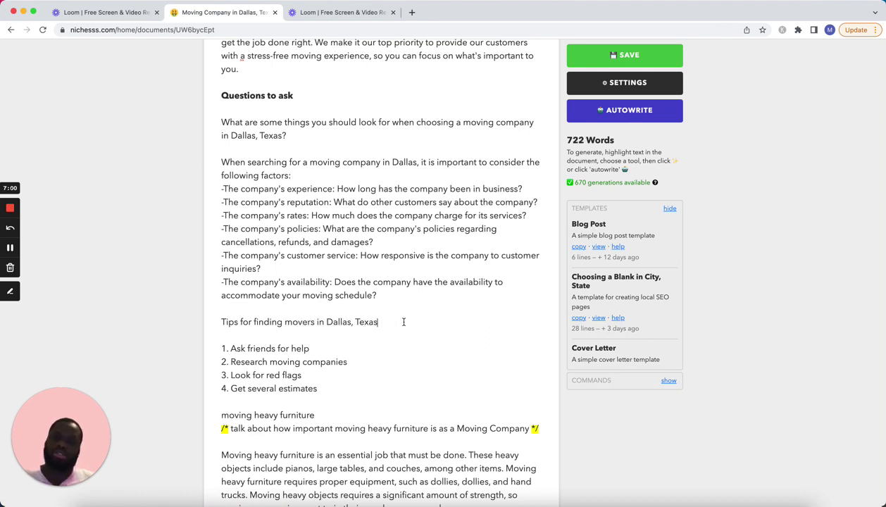
left_click_drag(404, 322, 219, 322)
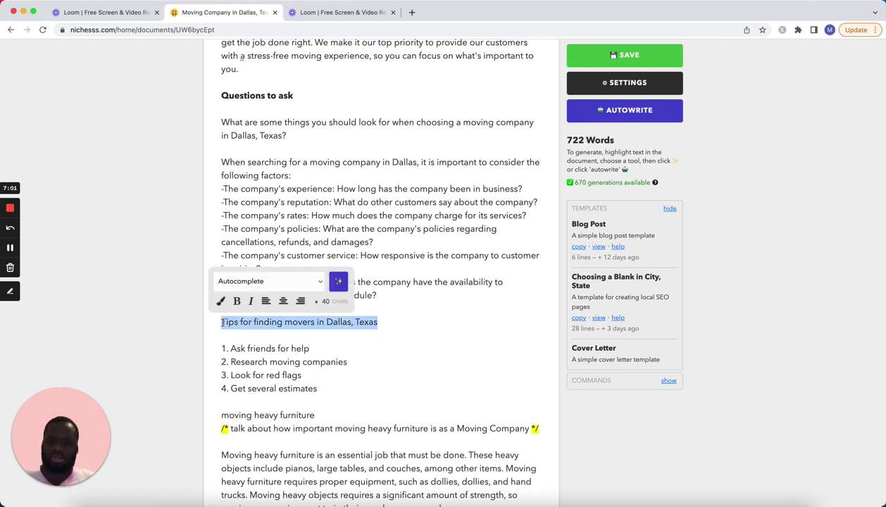
key("super+b")
left_click(351, 334)
left_click(322, 321)
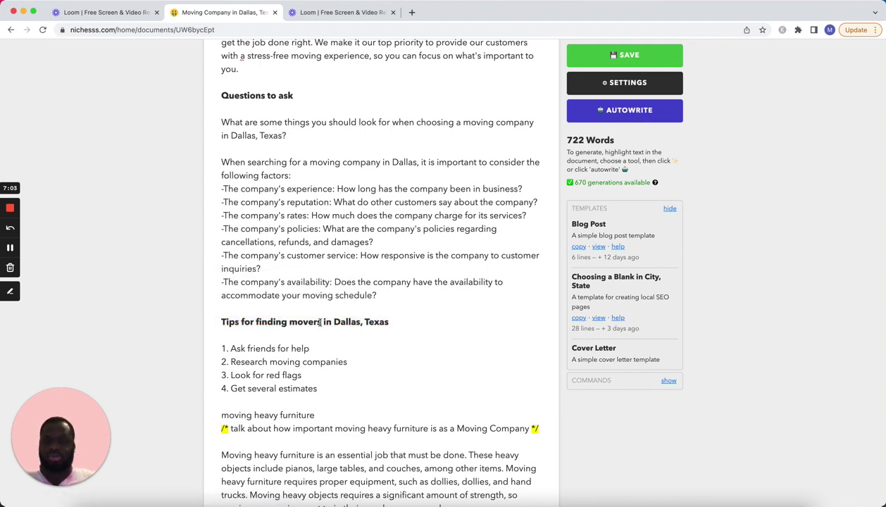
Step: Insert "that can handle moving heavy furniture" after "Malcolm's Movers is the moving company" in the second moving heavy furniture paragraph
scroll(346, 352, "down", 2)
scroll(346, 353, "down", 5)
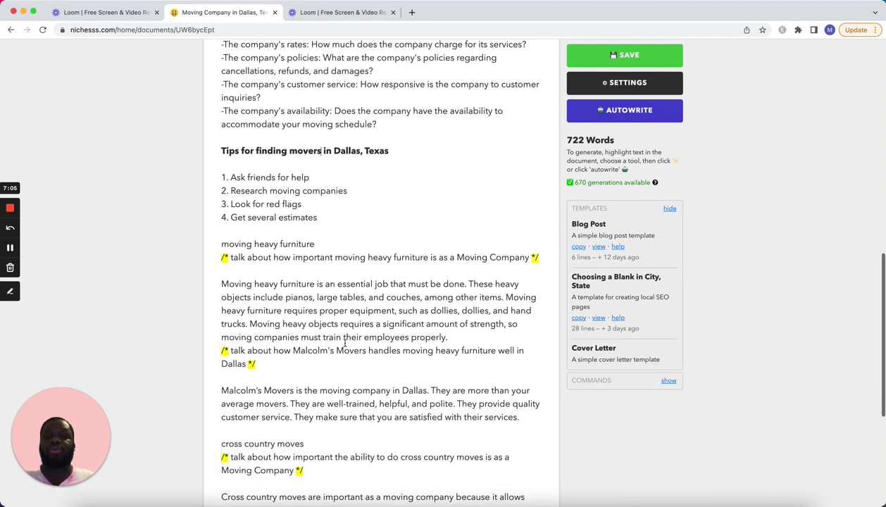
left_click(227, 204)
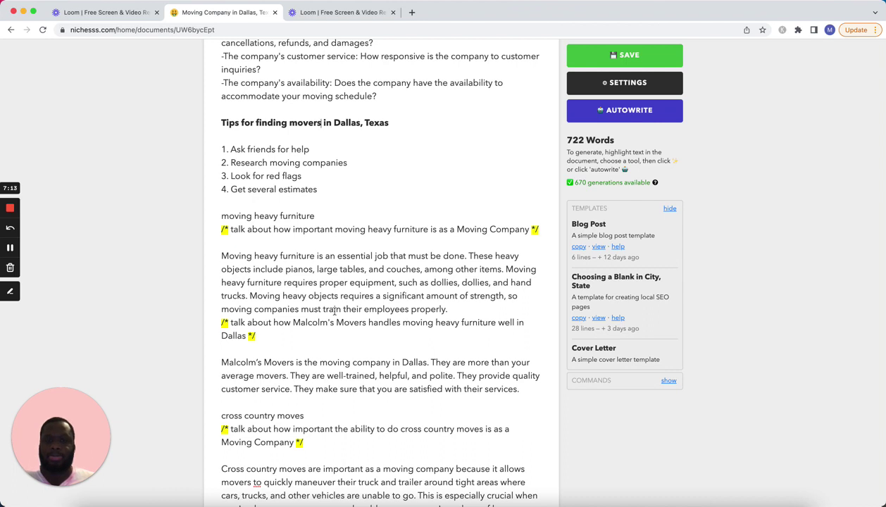
left_click(389, 362)
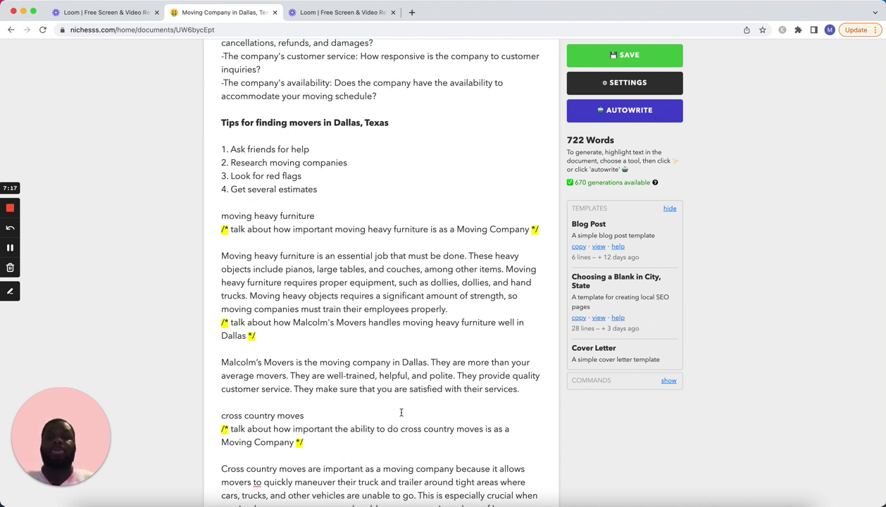
type("that can handle")
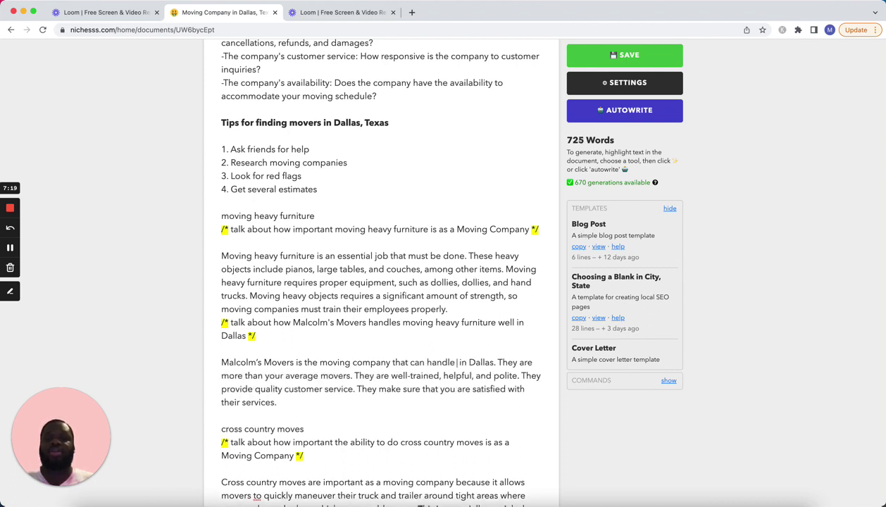
type(" moving heavy furt")
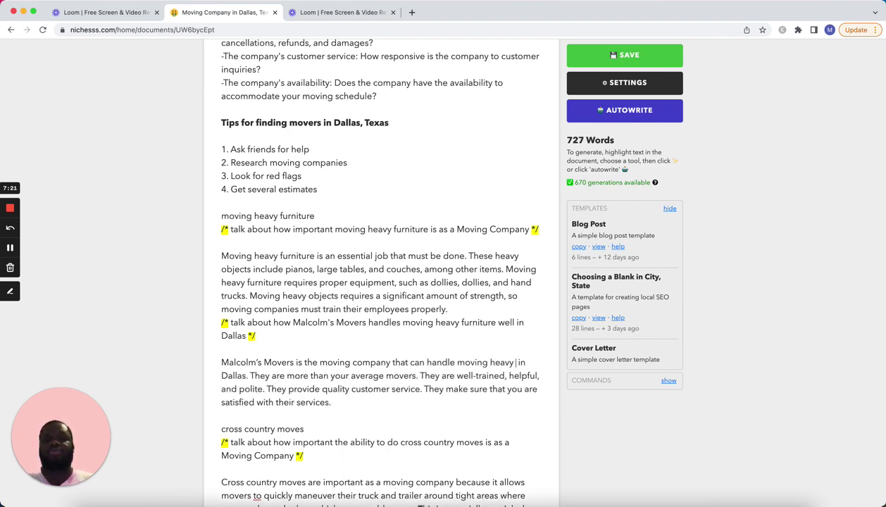
type("ni")
key("BackSpace")
key("BackSpace")
key("BackSpace")
type("niture")
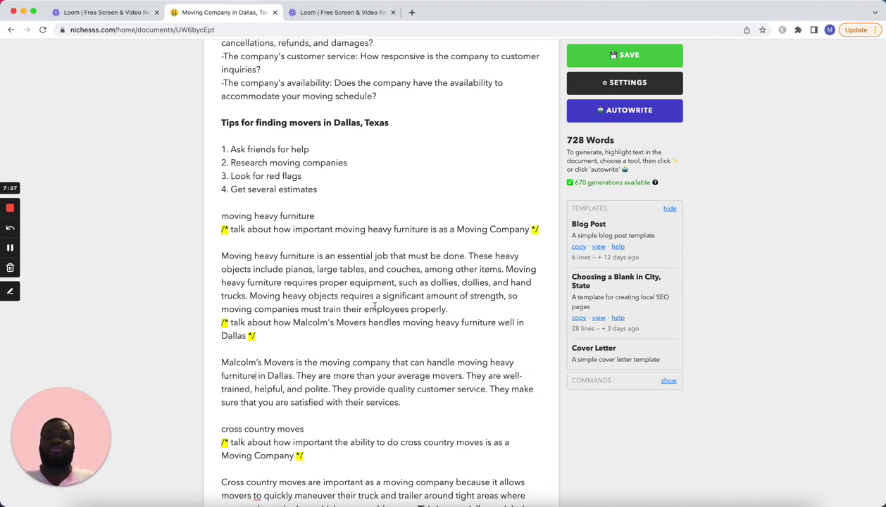
Step: Delete the "talk about how important moving heavy furniture is" prompt comment and the empty line it leaves
scroll(372, 288, "down", 1)
scroll(372, 289, "down", 1)
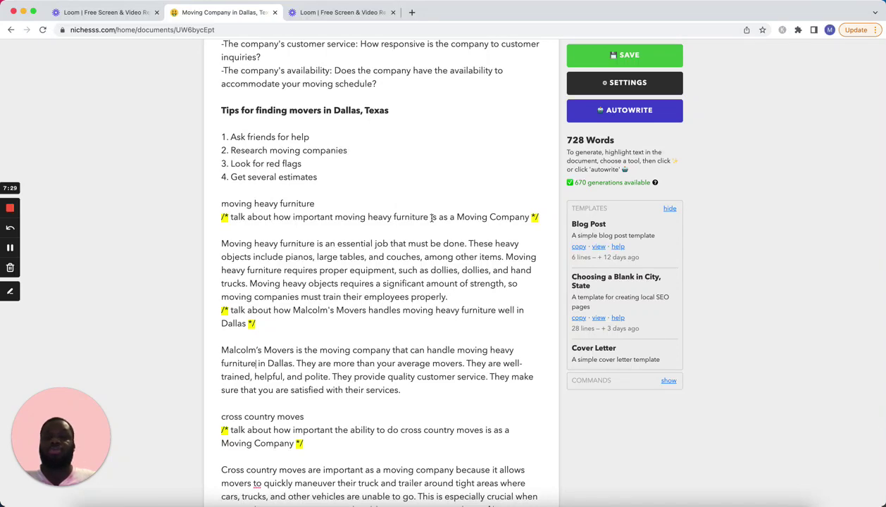
left_click_drag(543, 217, 222, 217)
key("BackSpace")
key("BackSpace")
key("BackSpace")
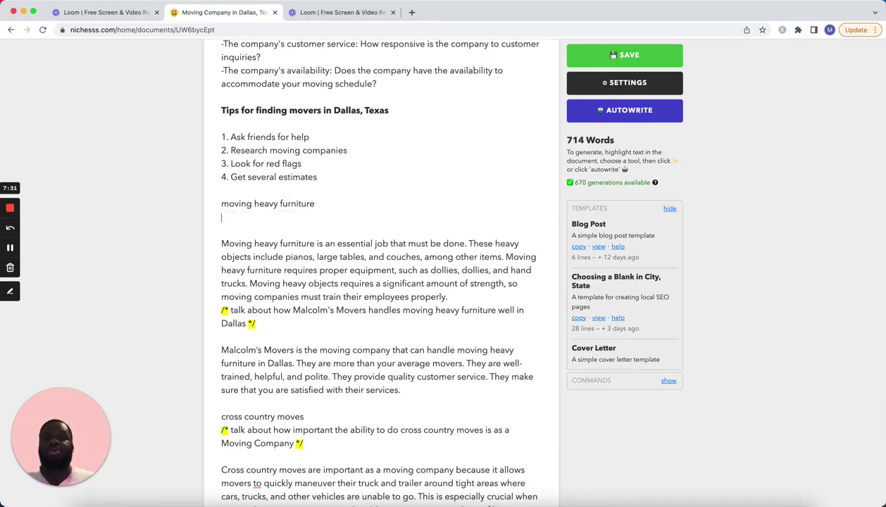
Step: Rewrite the moving heavy furniture subheading as "Moving Heavy Furniture" and make it bold
left_click_drag(311, 204, 143, 203)
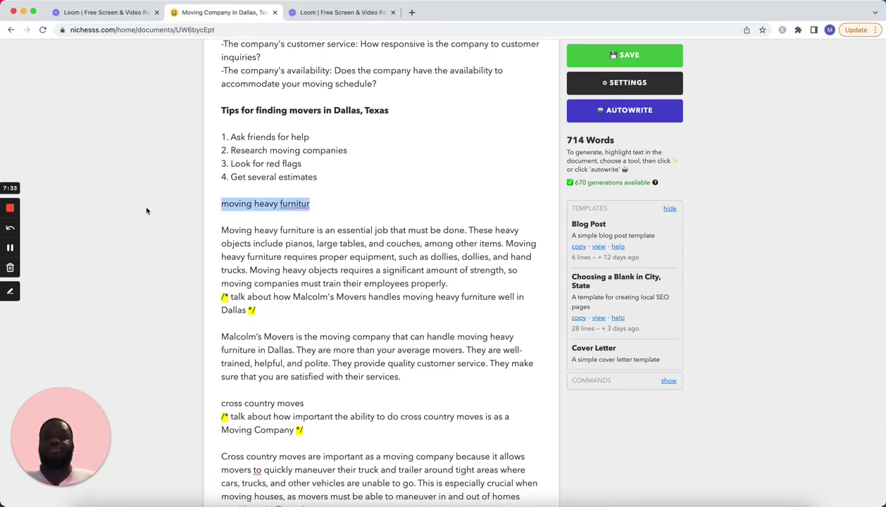
type("Moving Heavy Furniture")
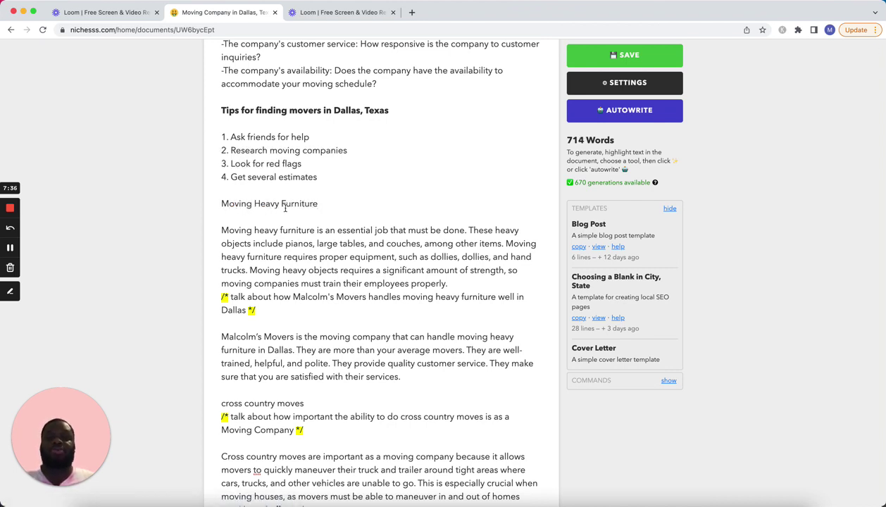
left_click_drag(317, 204, 219, 203)
key("ctrl+b")
left_click(302, 246)
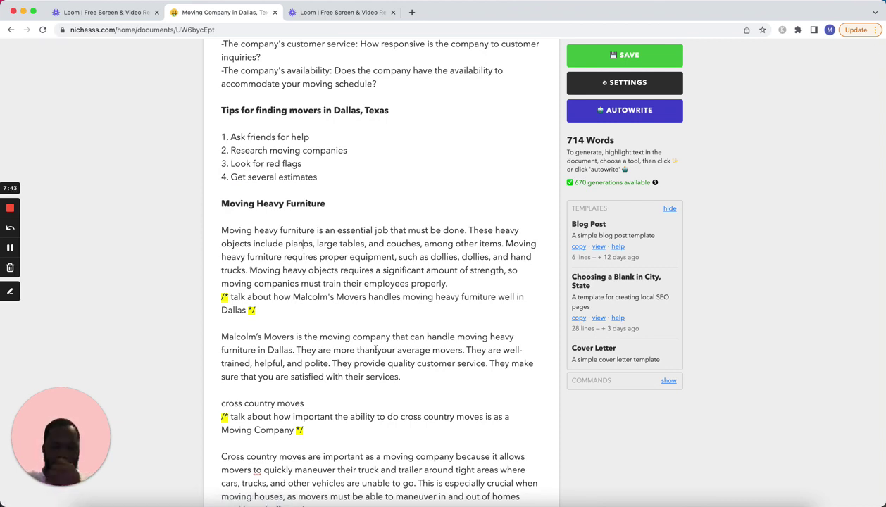
Step: Review the whole article from the introduction to the conclusion, including the remaining prompt comments and the cross country moves section
scroll(364, 303, "down", 5)
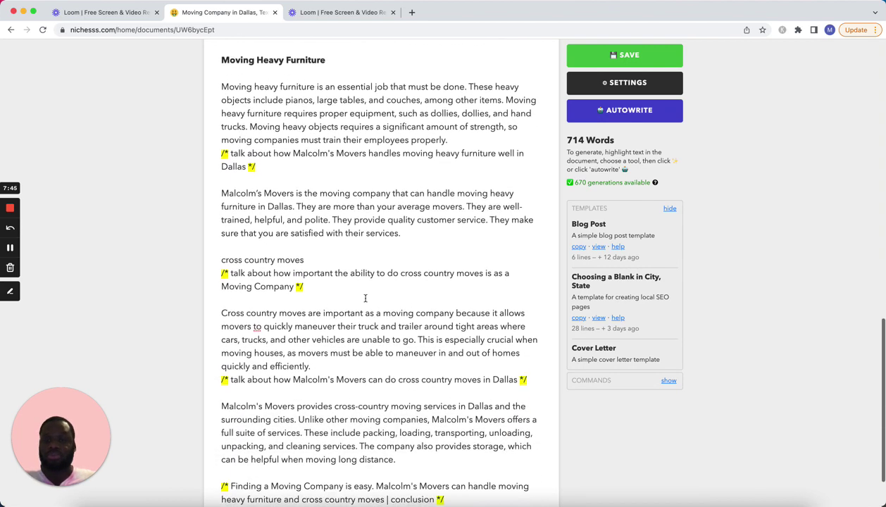
scroll(316, 282, "down", 1)
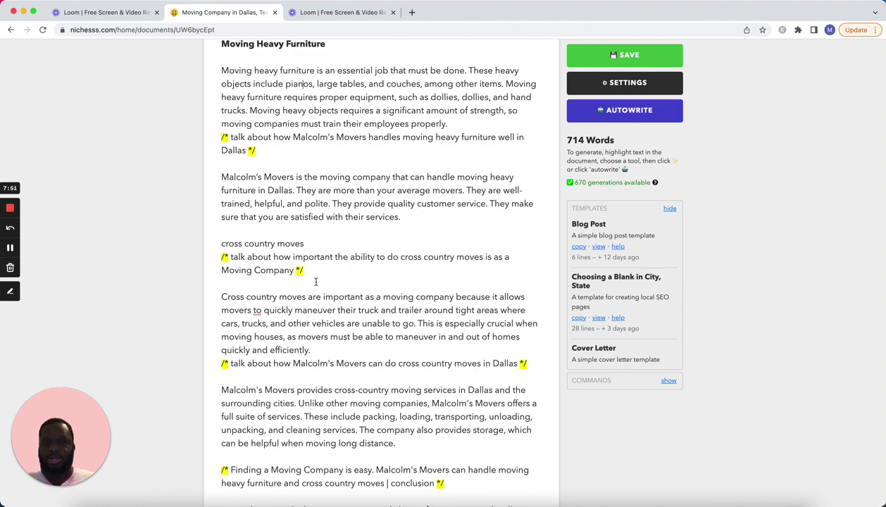
scroll(314, 310, "down", 2)
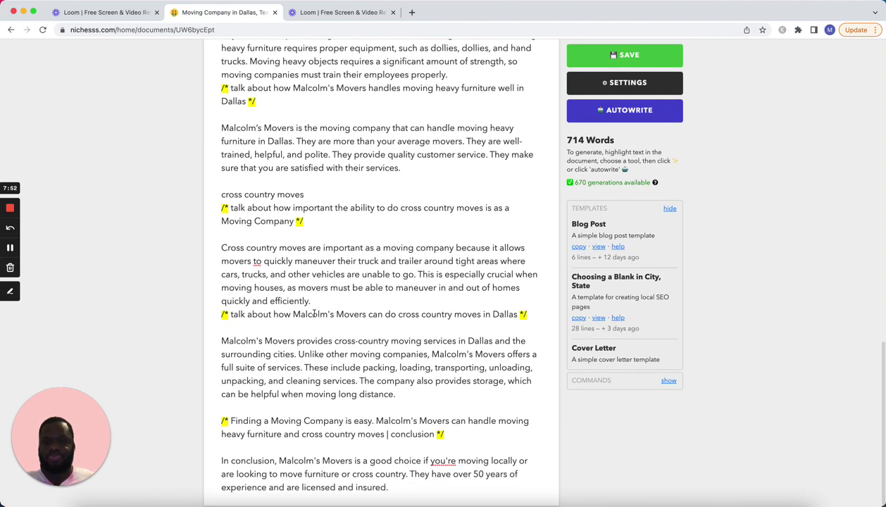
scroll(313, 312, "up", 15)
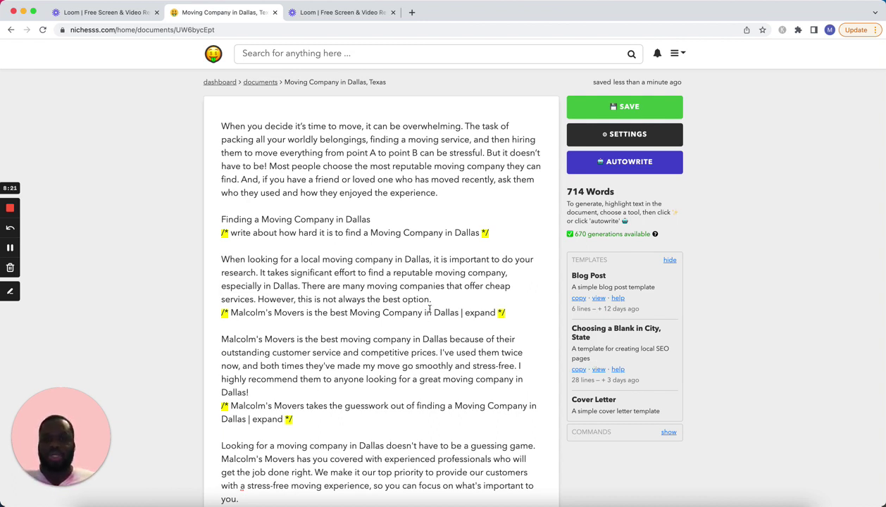
scroll(426, 306, "down", 8)
scroll(429, 308, "down", 8)
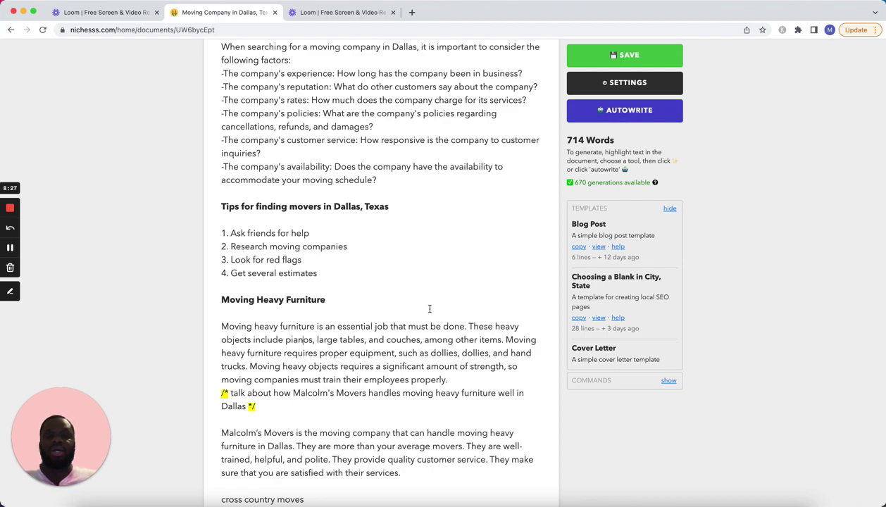
scroll(429, 309, "down", 9)
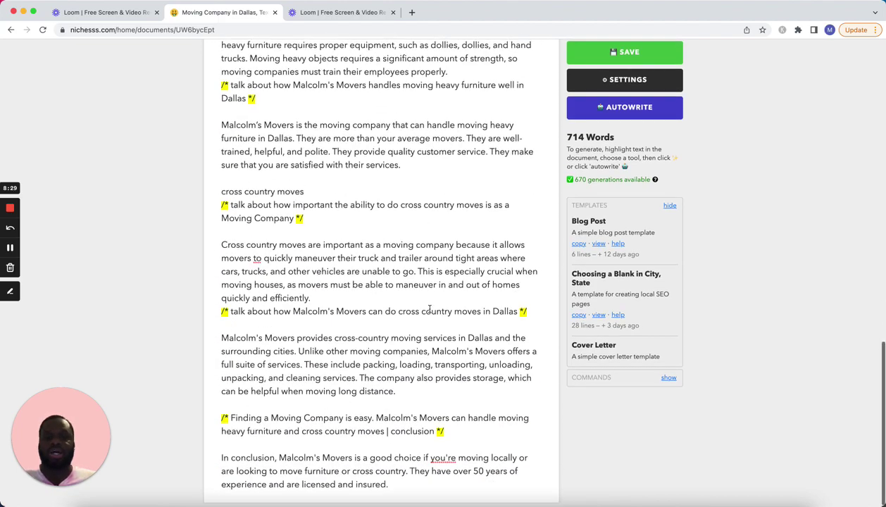
scroll(430, 310, "up", 20)
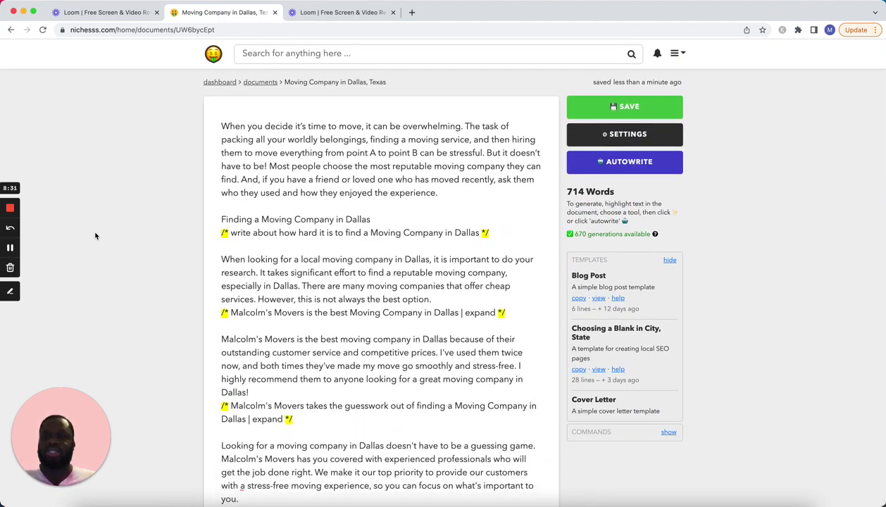